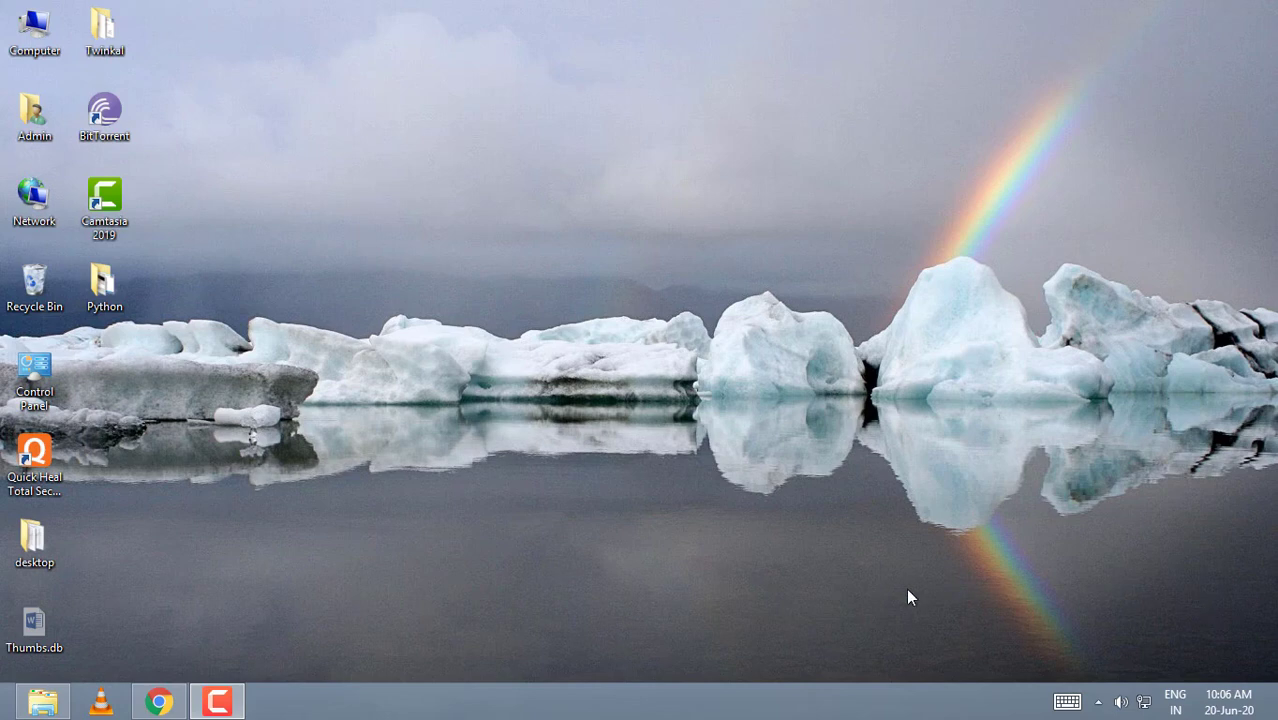
Switch to Chrome, open the Anaconda Individual Edition page from the search results, and find its Anaconda Installers section.
left_click(158, 703)
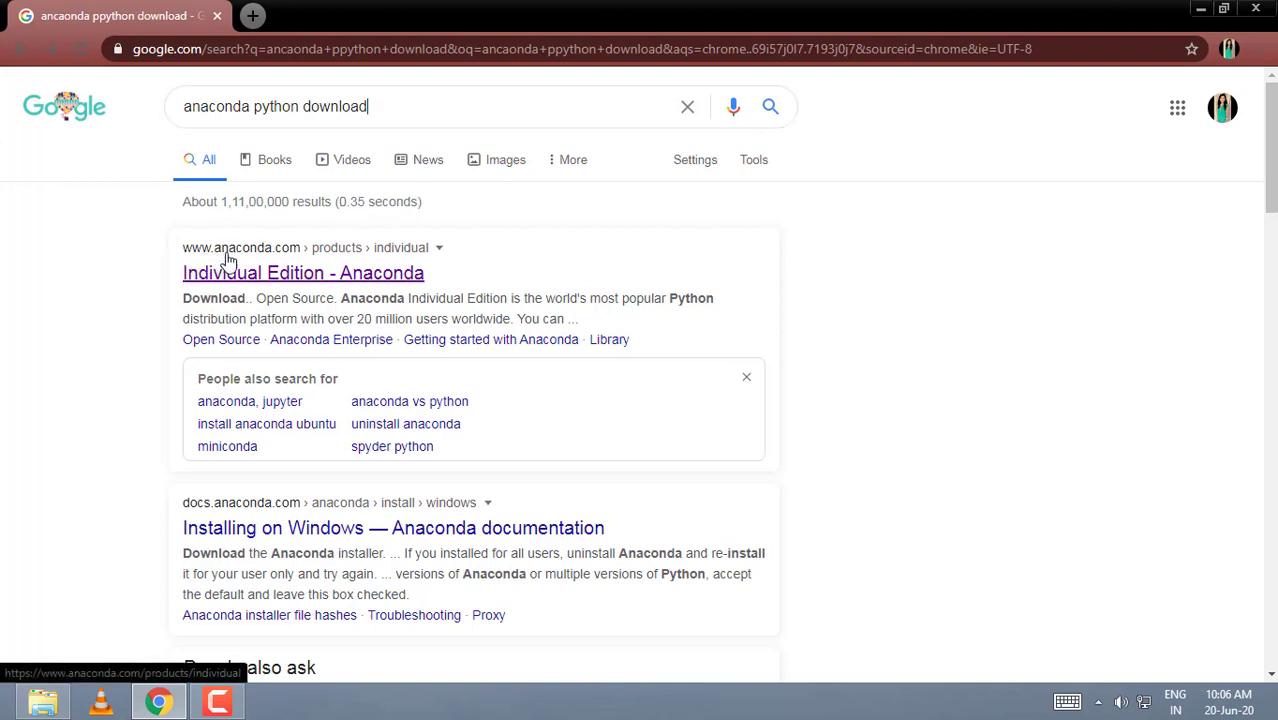
left_click(290, 275)
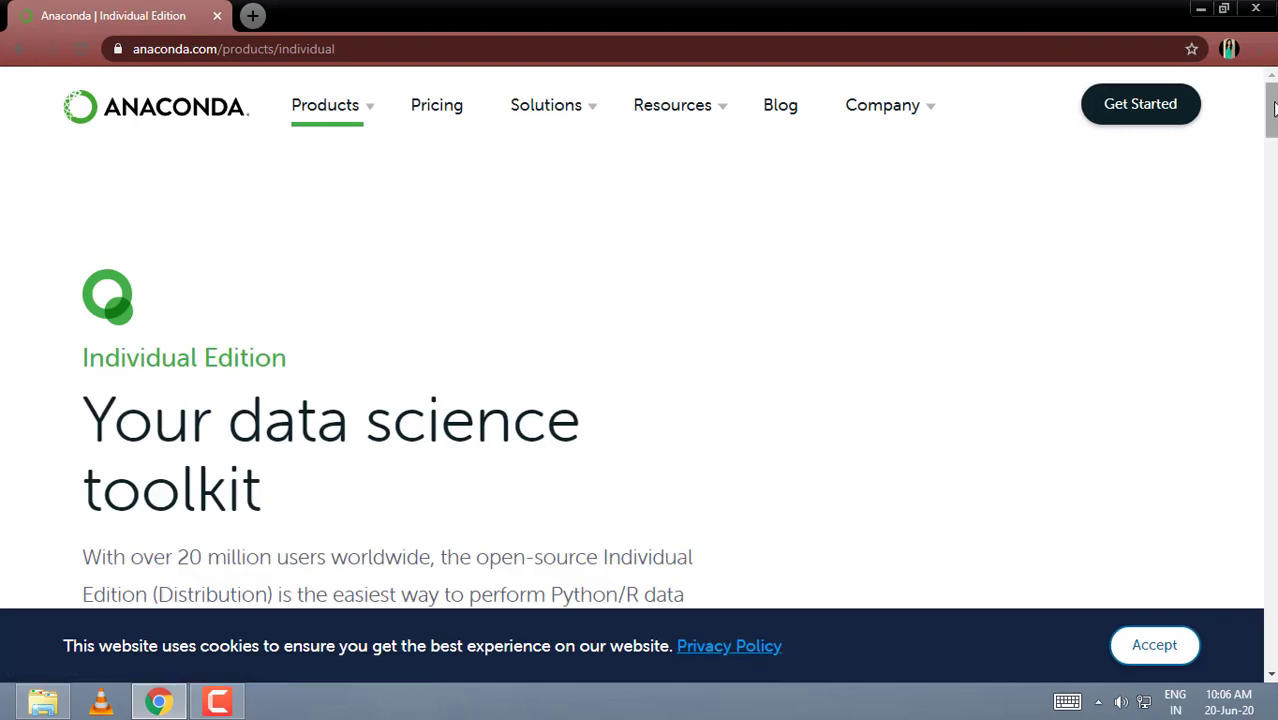
scroll(538, 130, "down", 10)
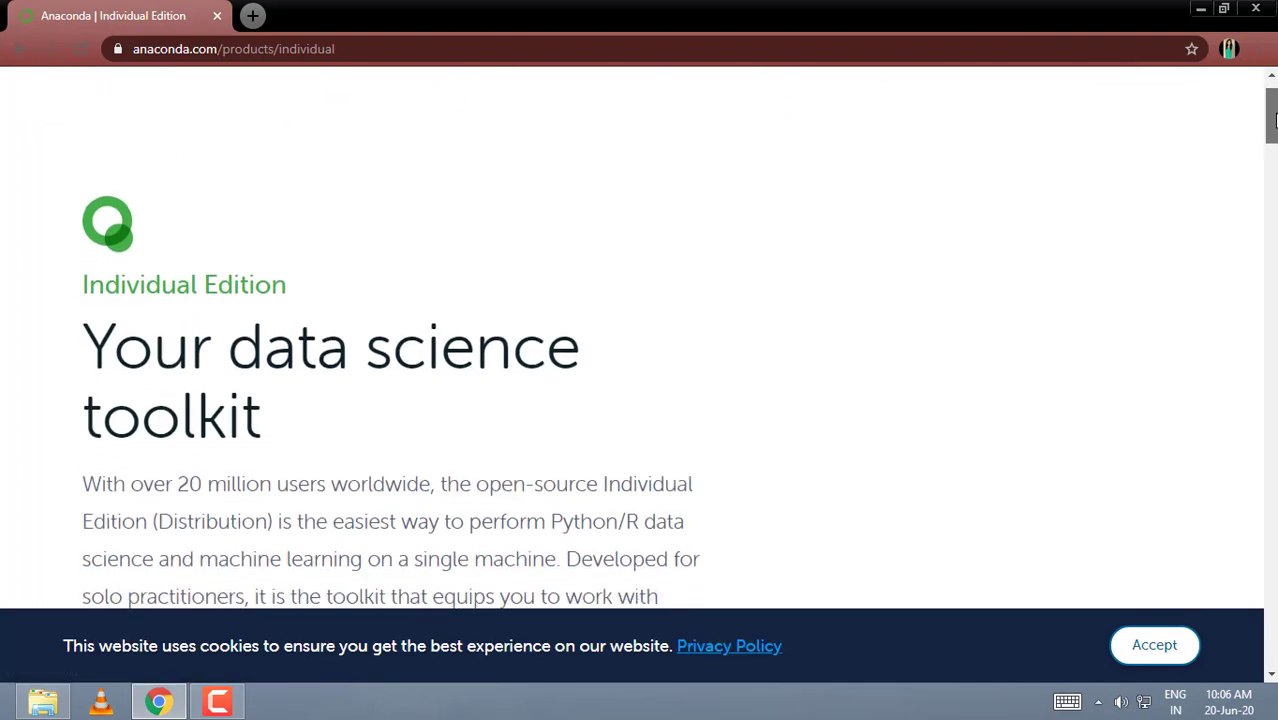
scroll(538, 130, "down", 15)
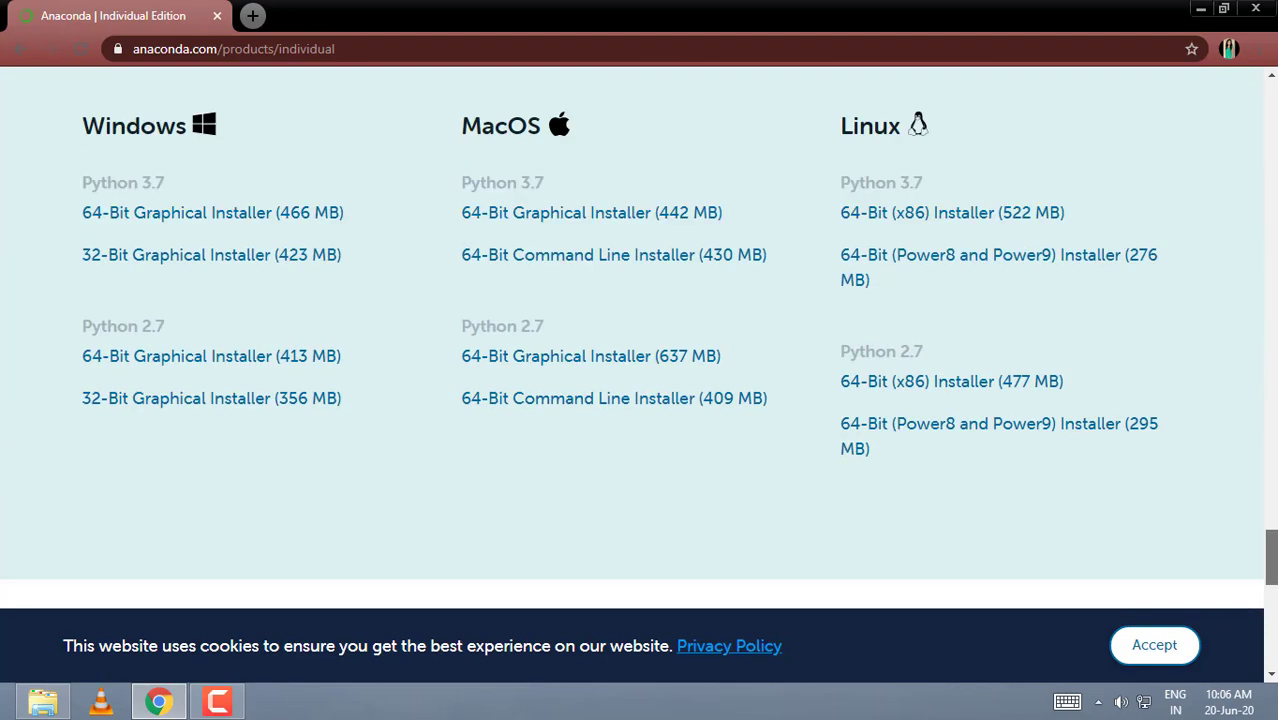
left_click_drag(1276, 560, 1275, 548)
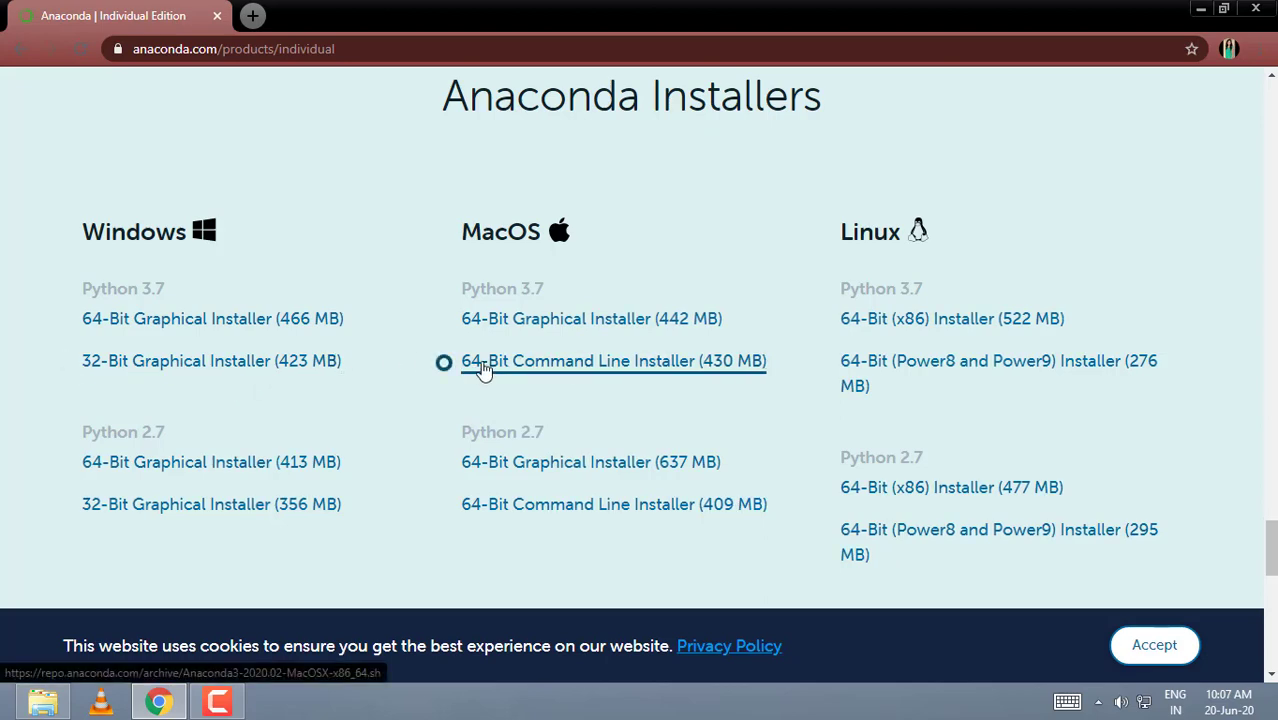
Launch the Anaconda3-2020.02-Windows-x86_64.exe installer from the Downloads folder in File Explorer, with the browser and folder windows minimized.
left_click(1198, 9)
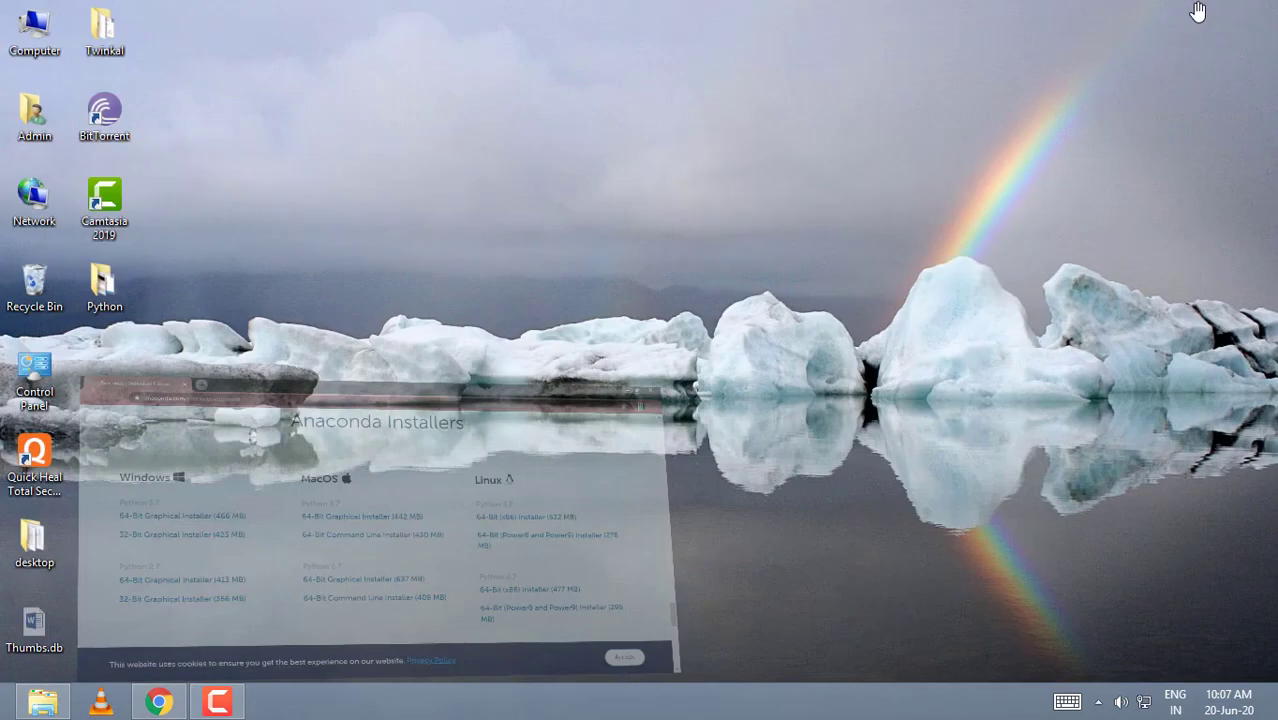
left_click(42, 702)
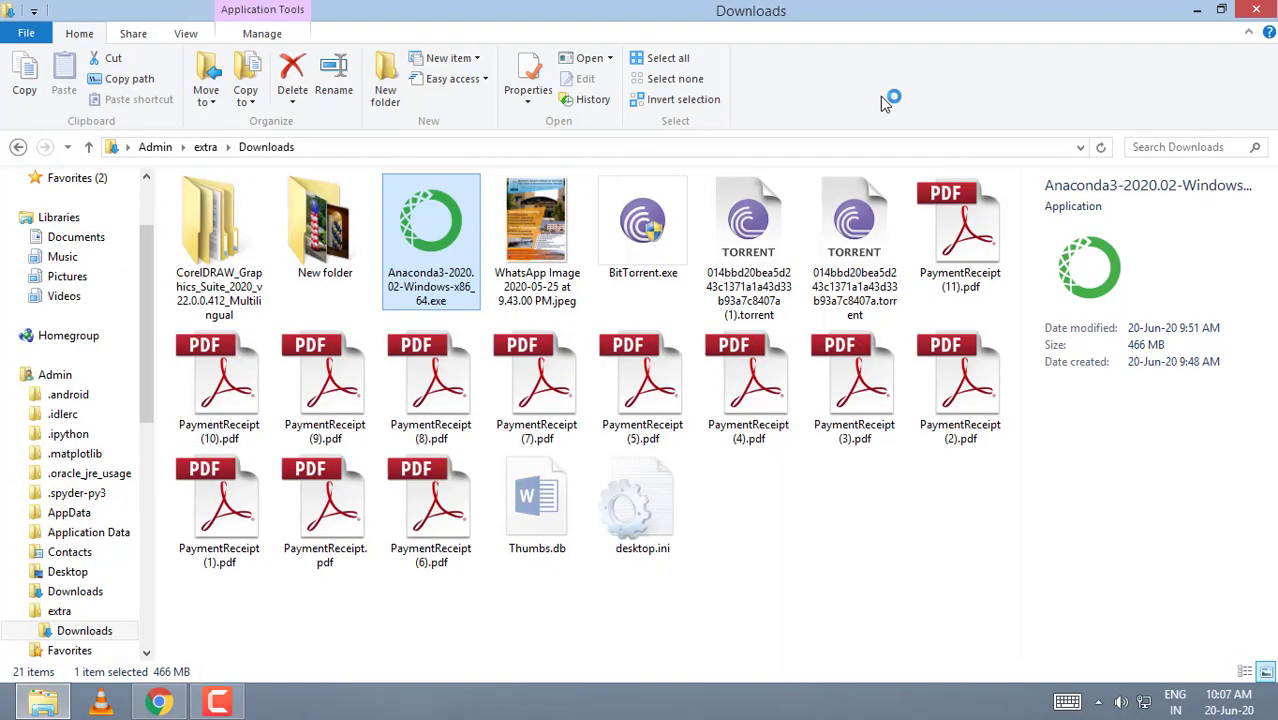
left_click(1199, 12)
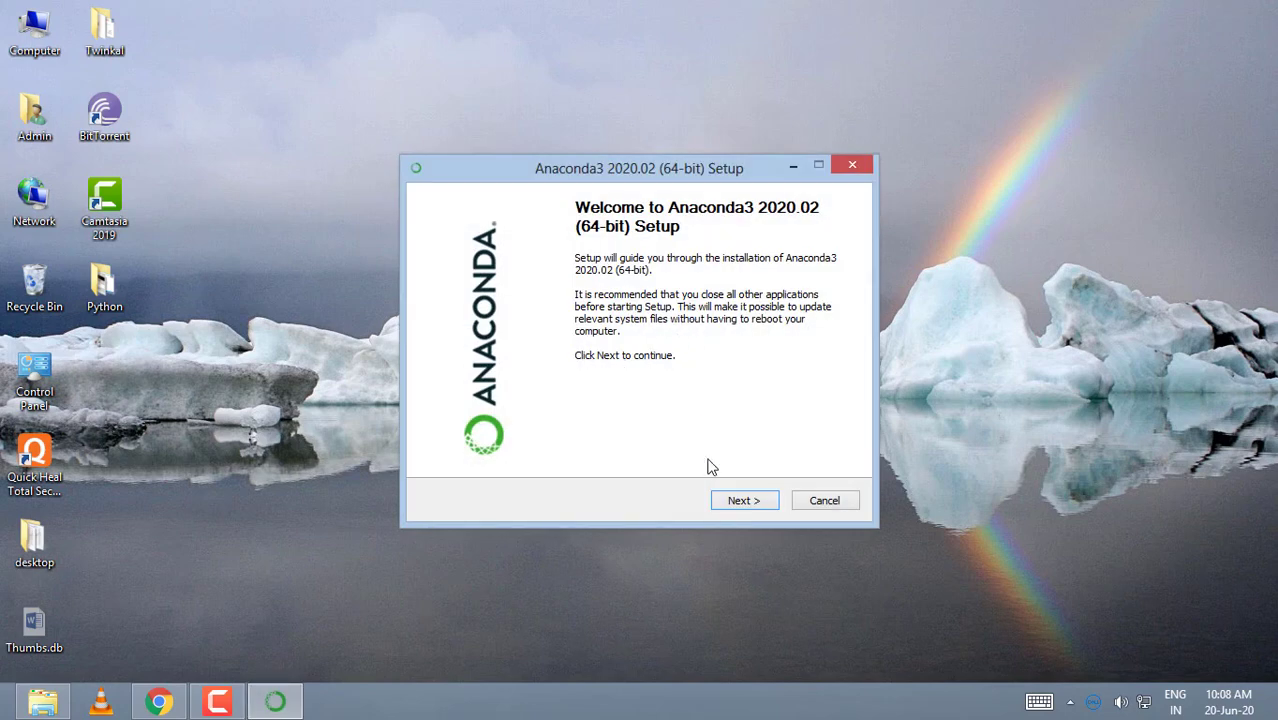
Accept the Anaconda3 license agreement and set the installation type to All Users.
left_click(743, 498)
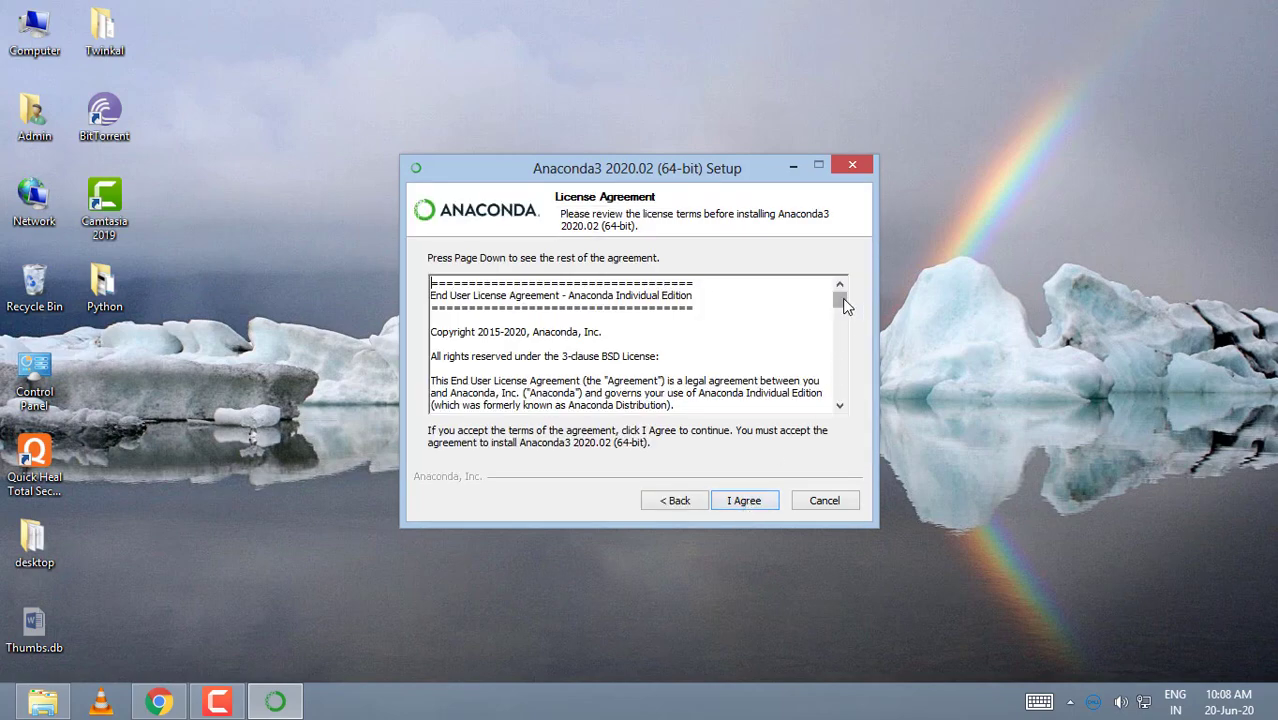
left_click_drag(839, 298, 839, 390)
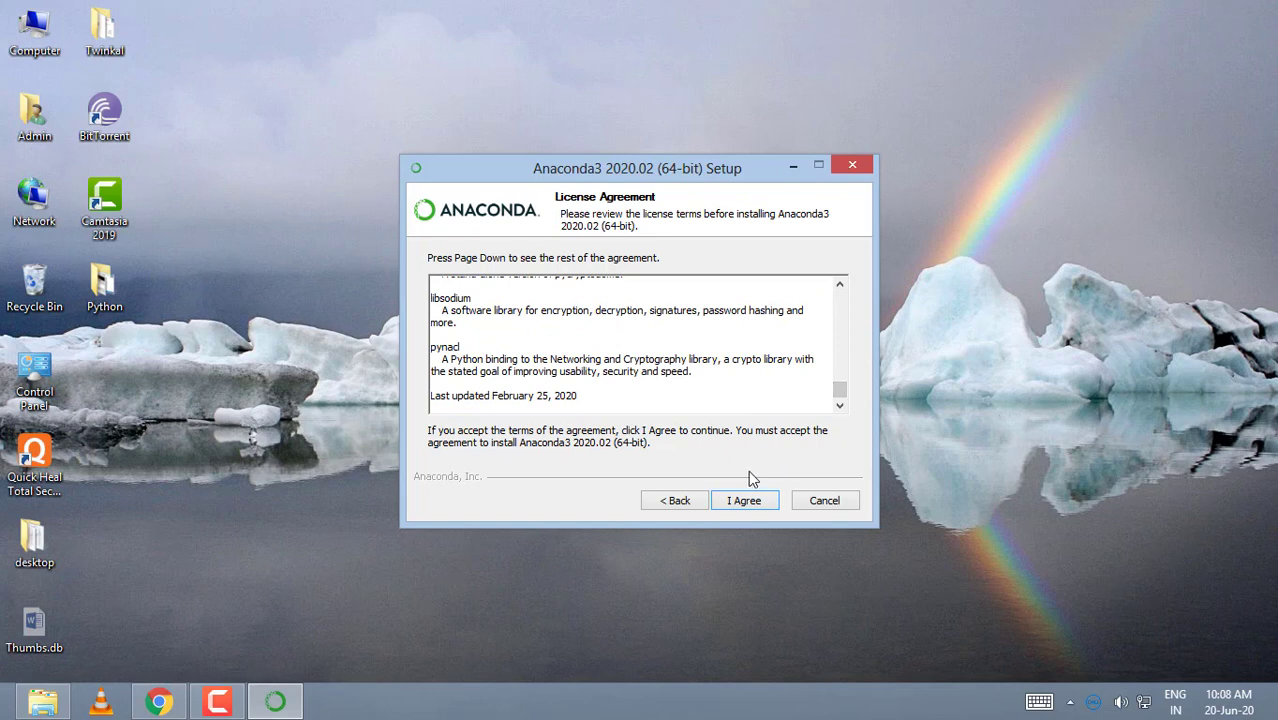
left_click(743, 502)
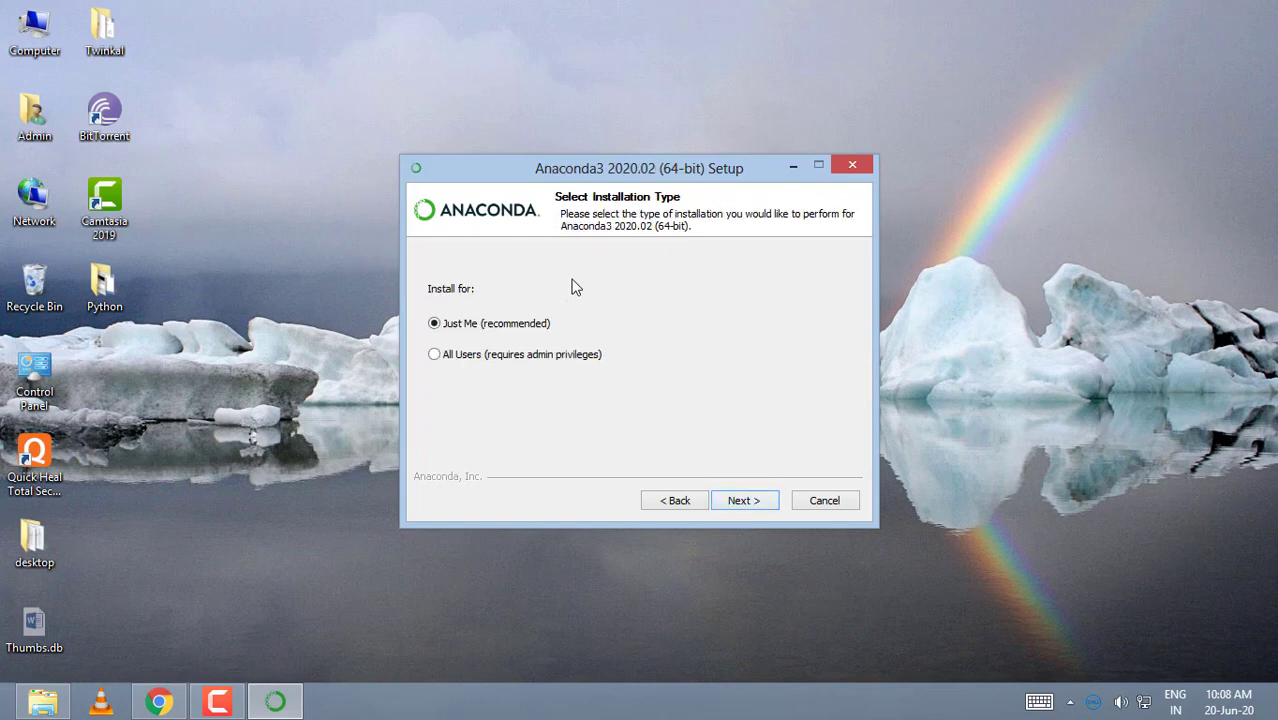
left_click(436, 358)
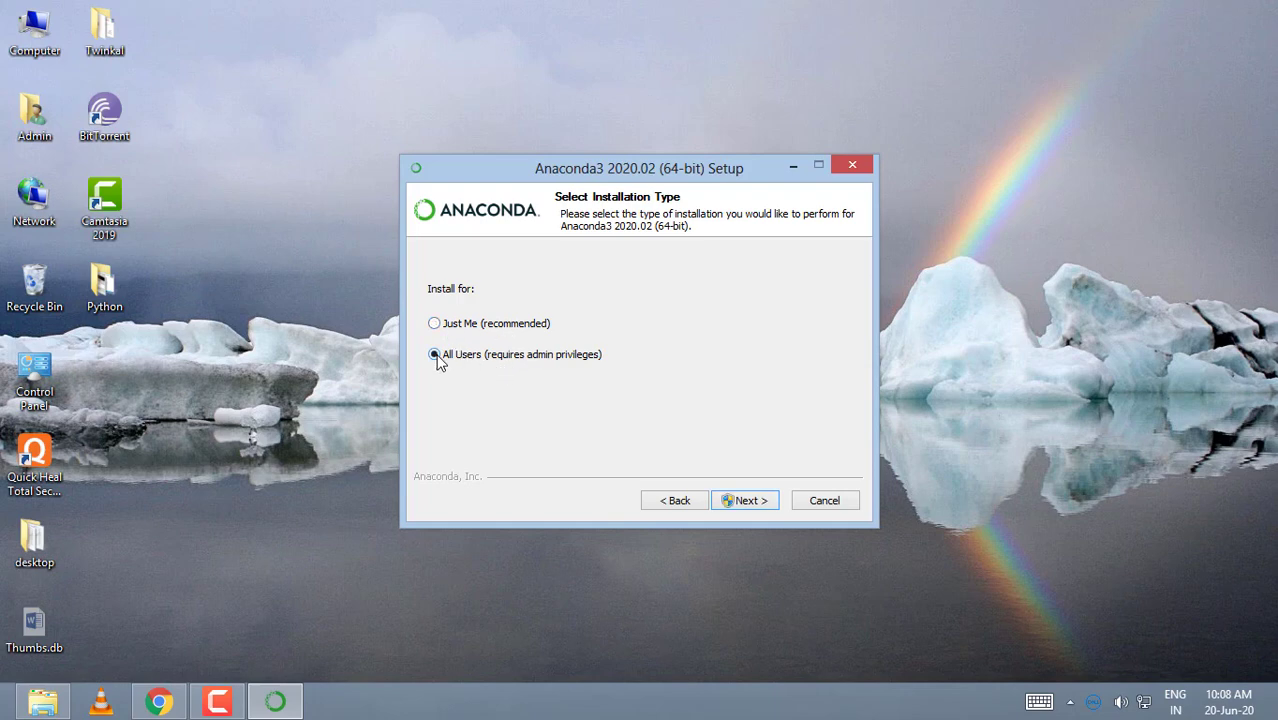
left_click(753, 507)
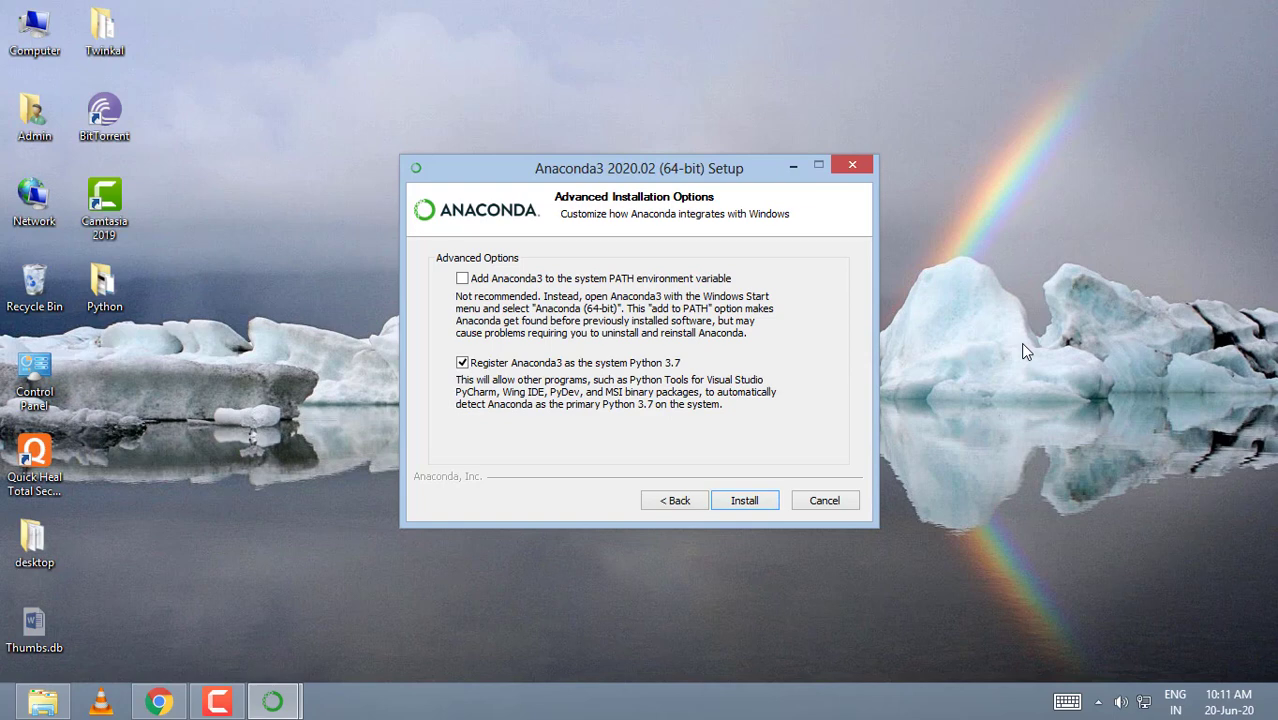
Install Anaconda3 registered as the system Python 3.7, without adding it to the system PATH environment variable.
key("space")
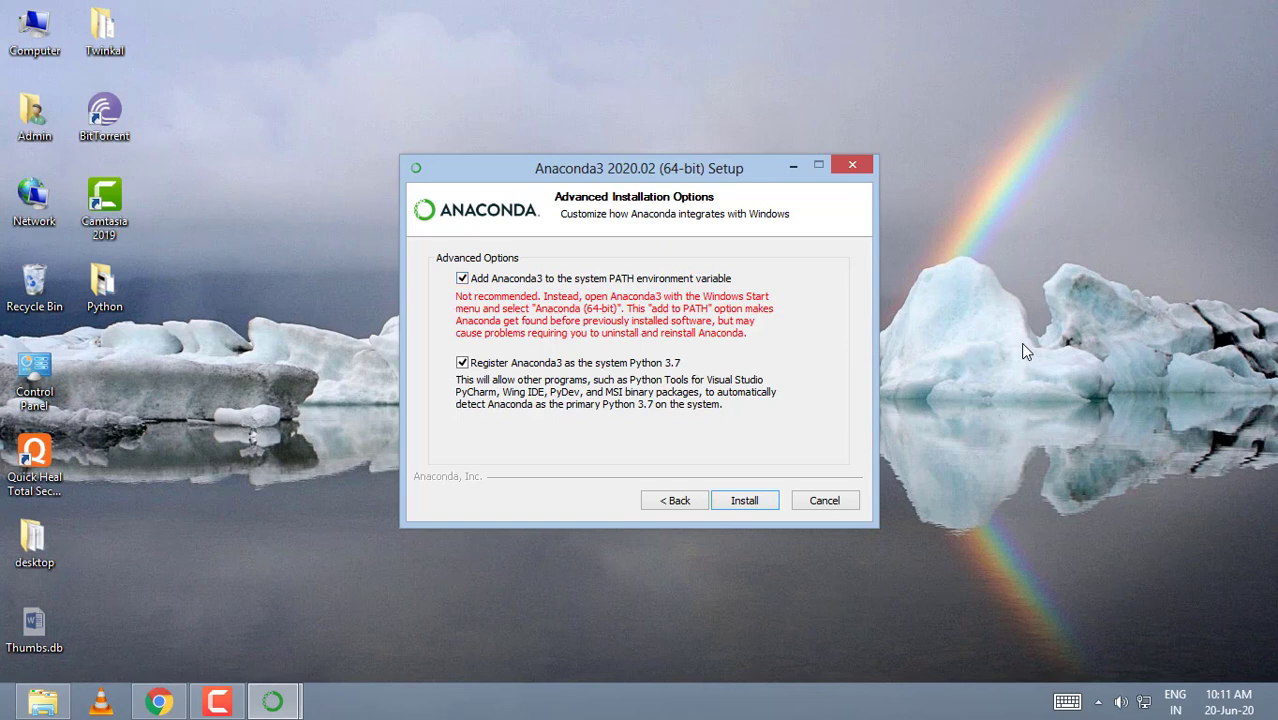
key("space")
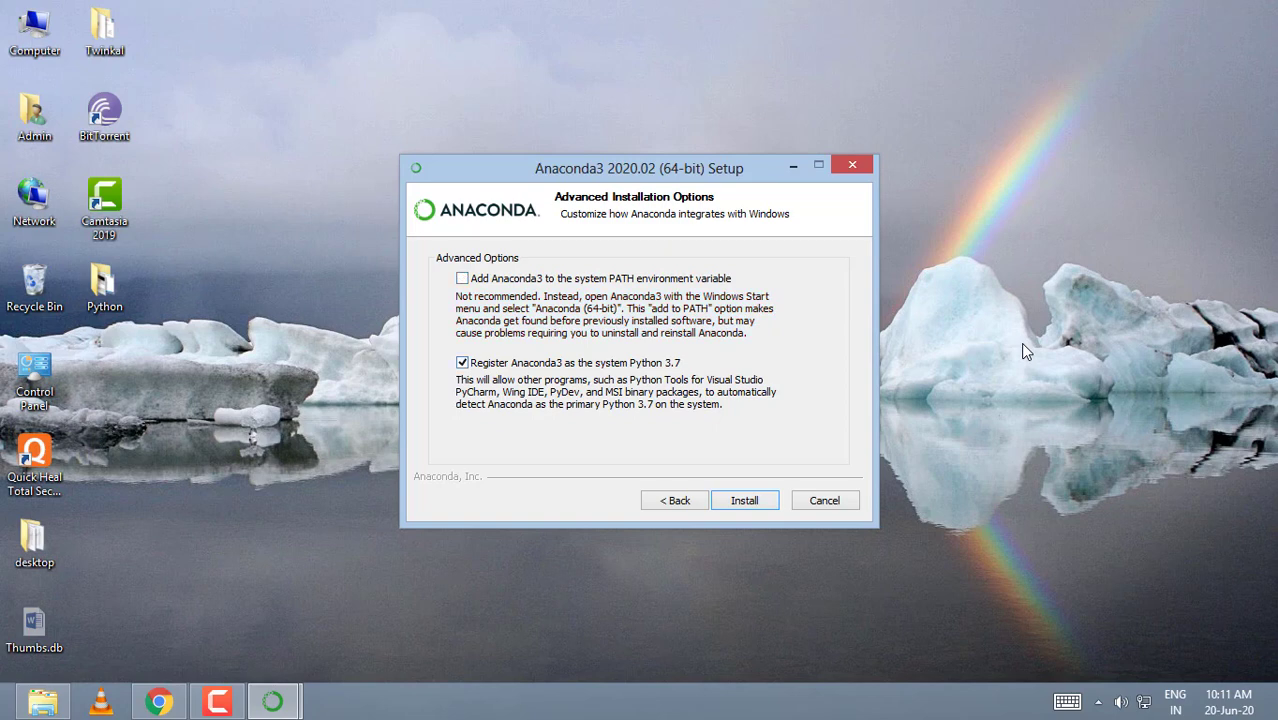
key("Return")
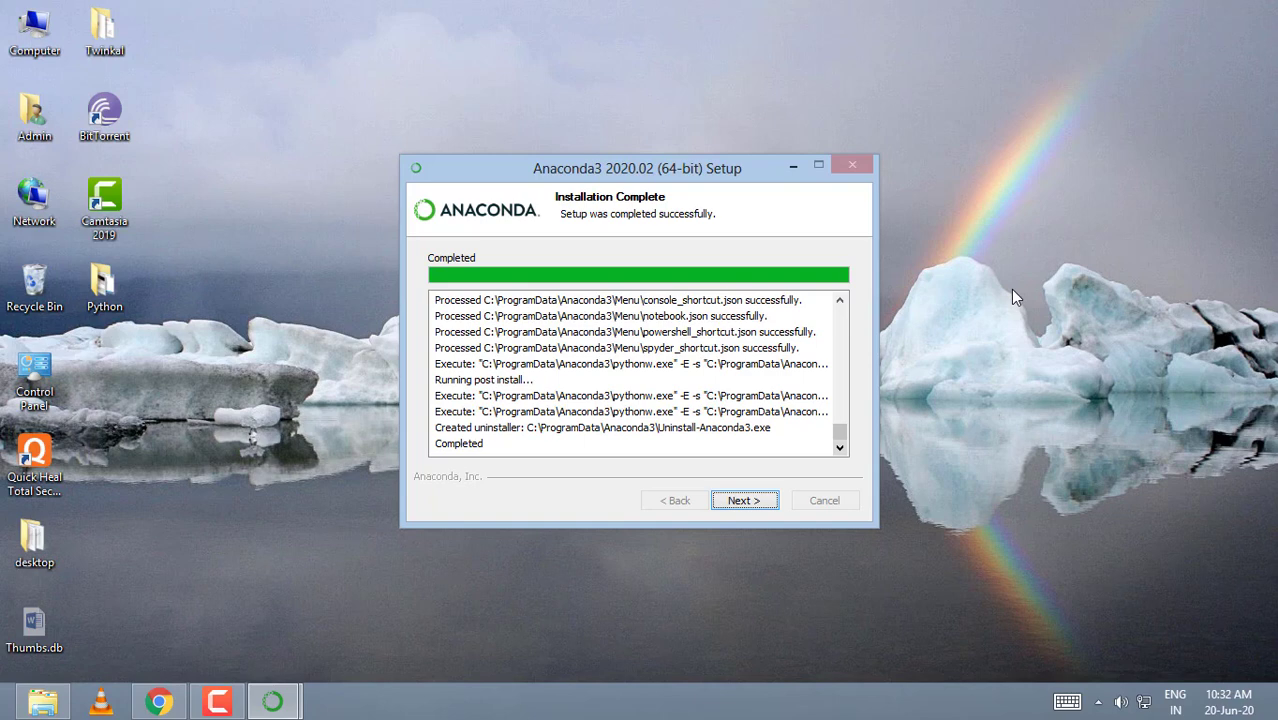
Go through the remaining pages of the Anaconda3 setup wizard and finish it.
key("Return")
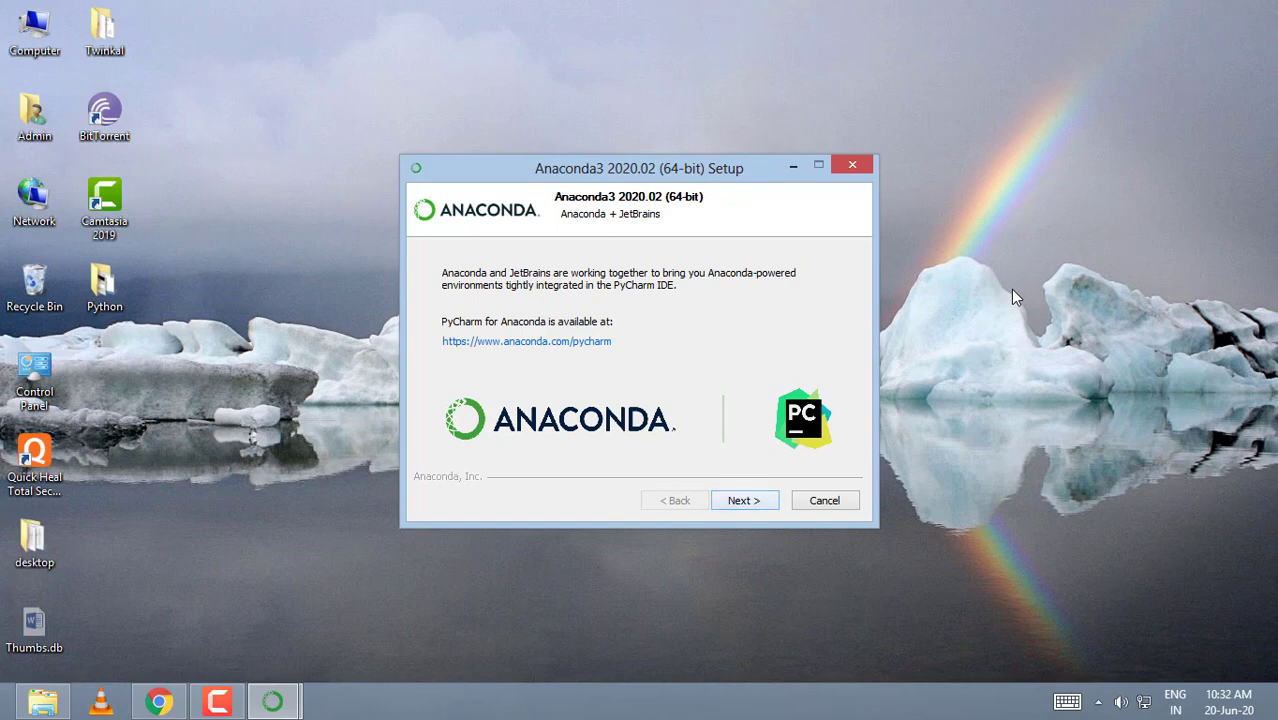
key("Return")
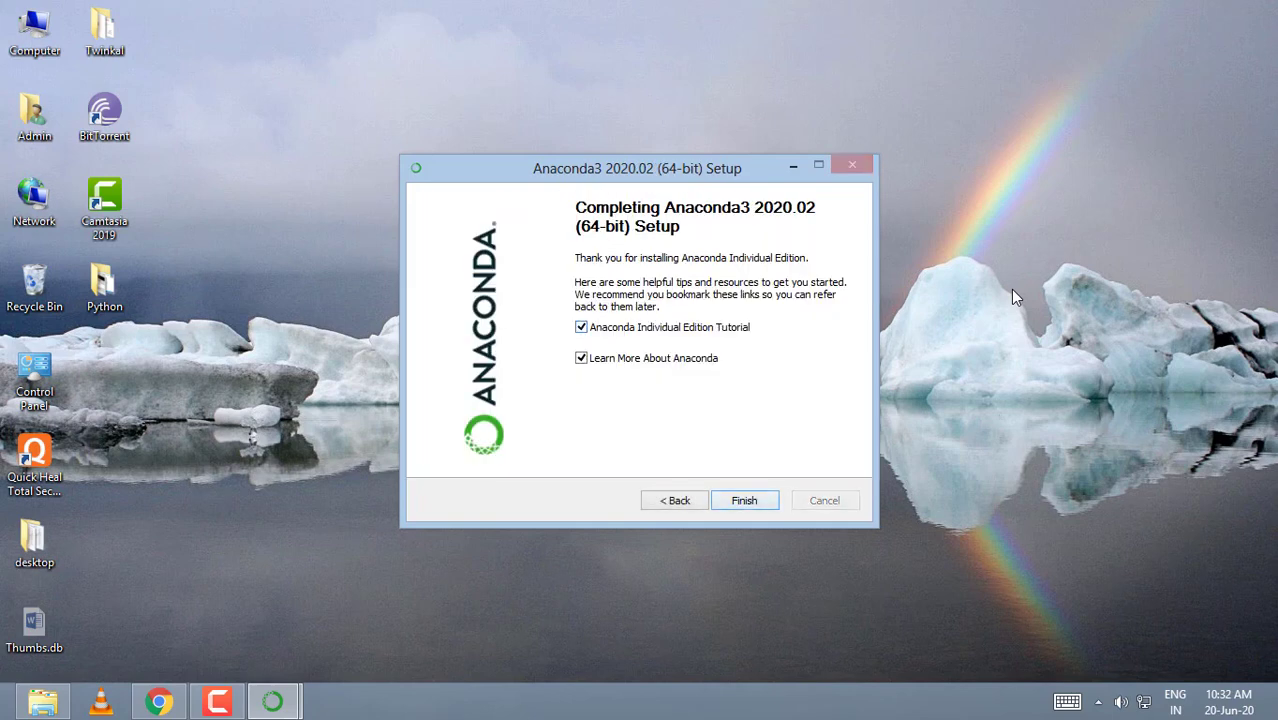
key("space")
key("space")
key("Return")
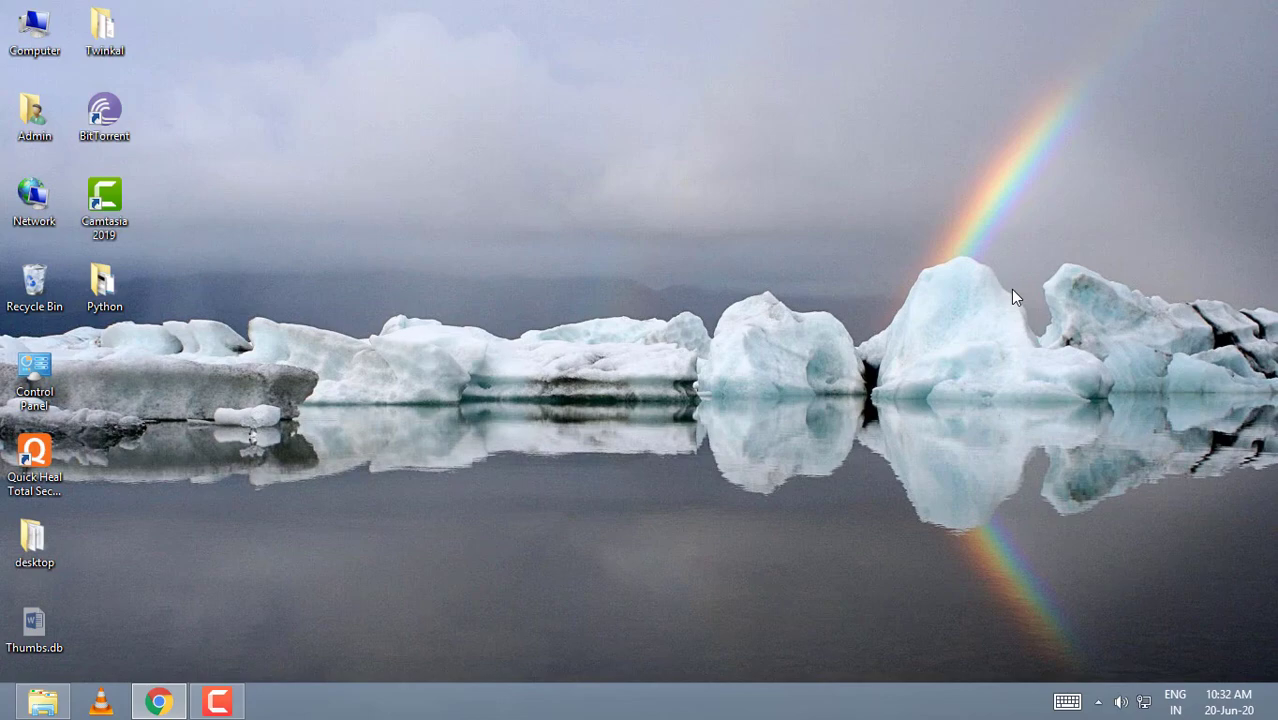
Search the installed apps for "anaco" and open Anaconda Navigator.
key("super")
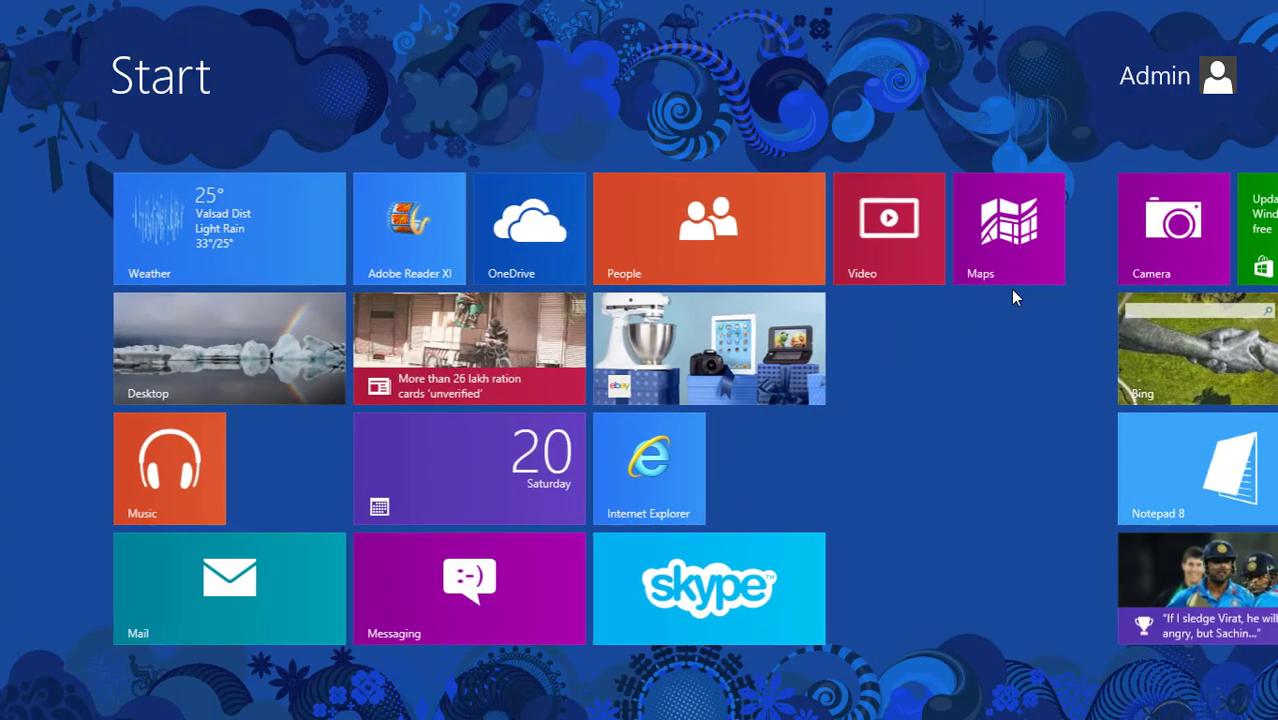
type("ana")
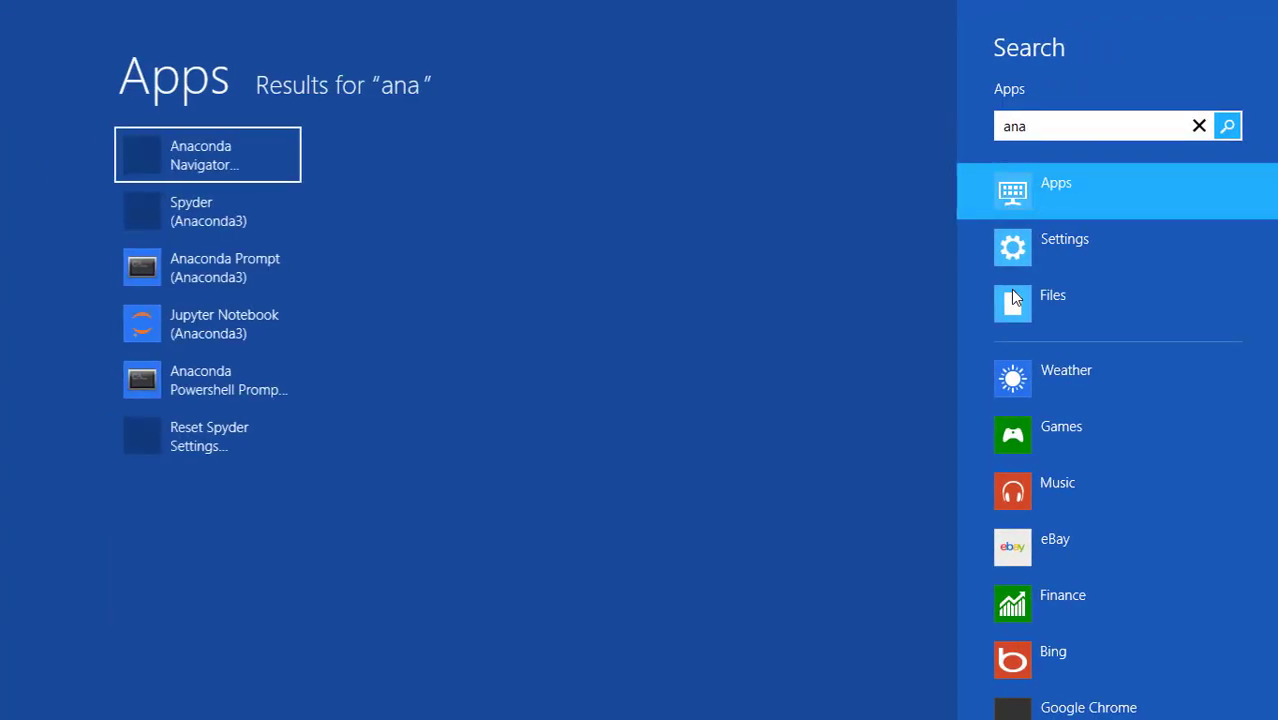
type("co")
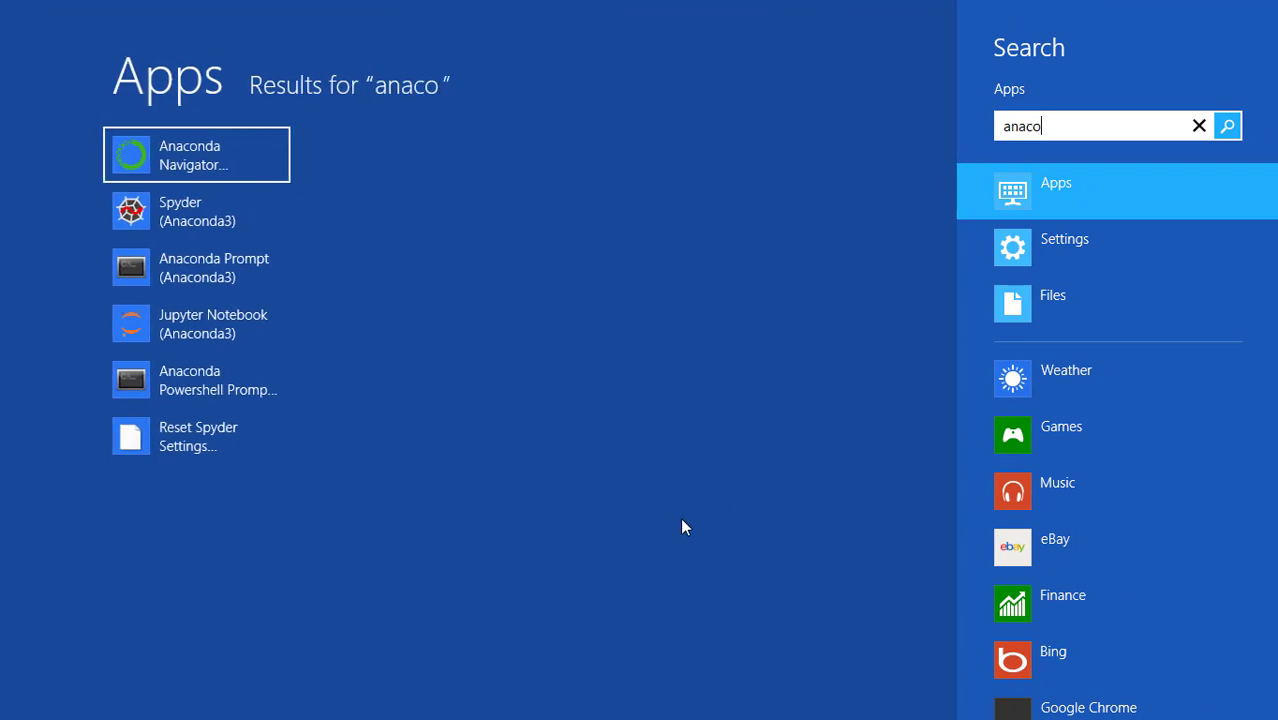
left_click(237, 165)
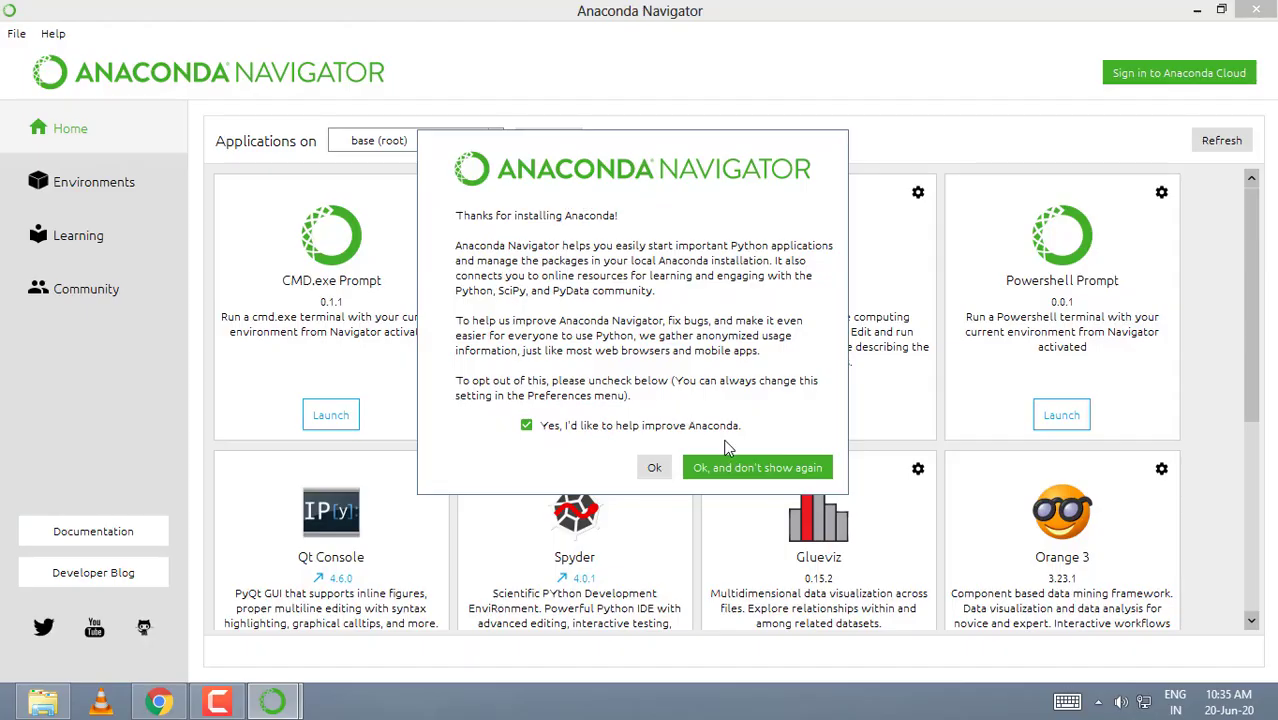
Dismiss the Navigator welcome message so it is not shown again, and launch Spyder.
left_click(740, 477)
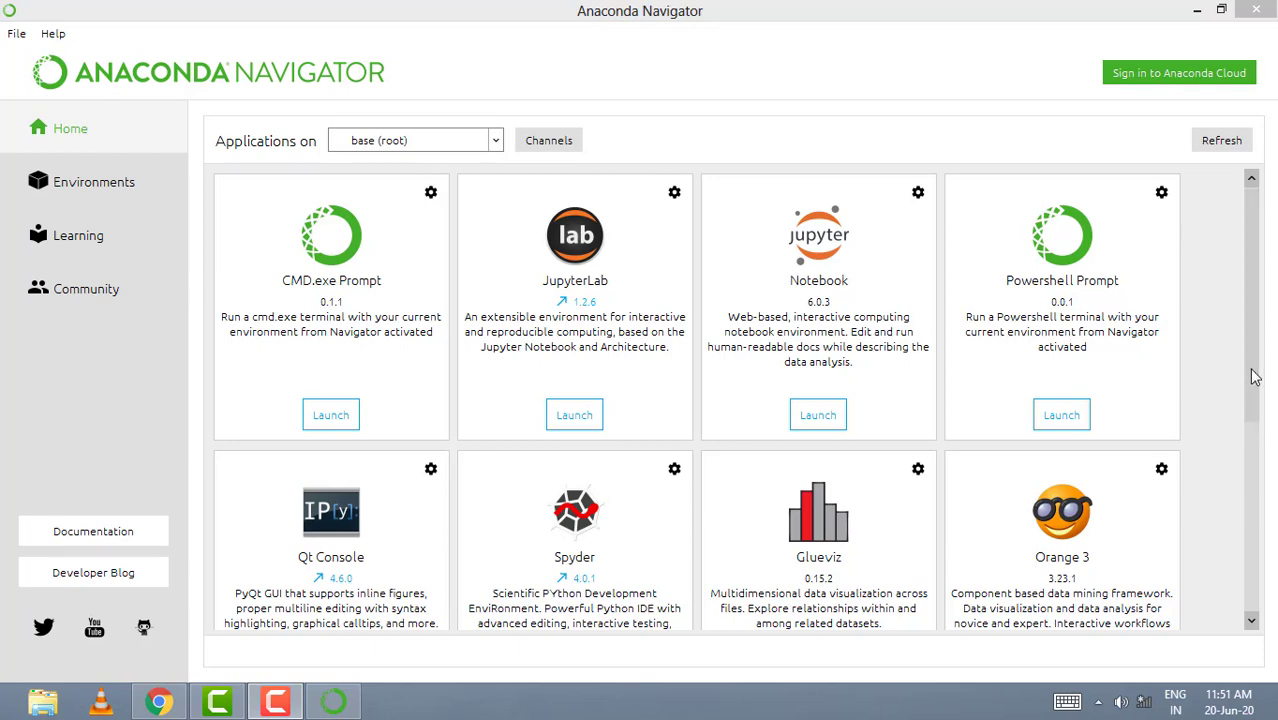
left_click_drag(1254, 376, 1258, 466)
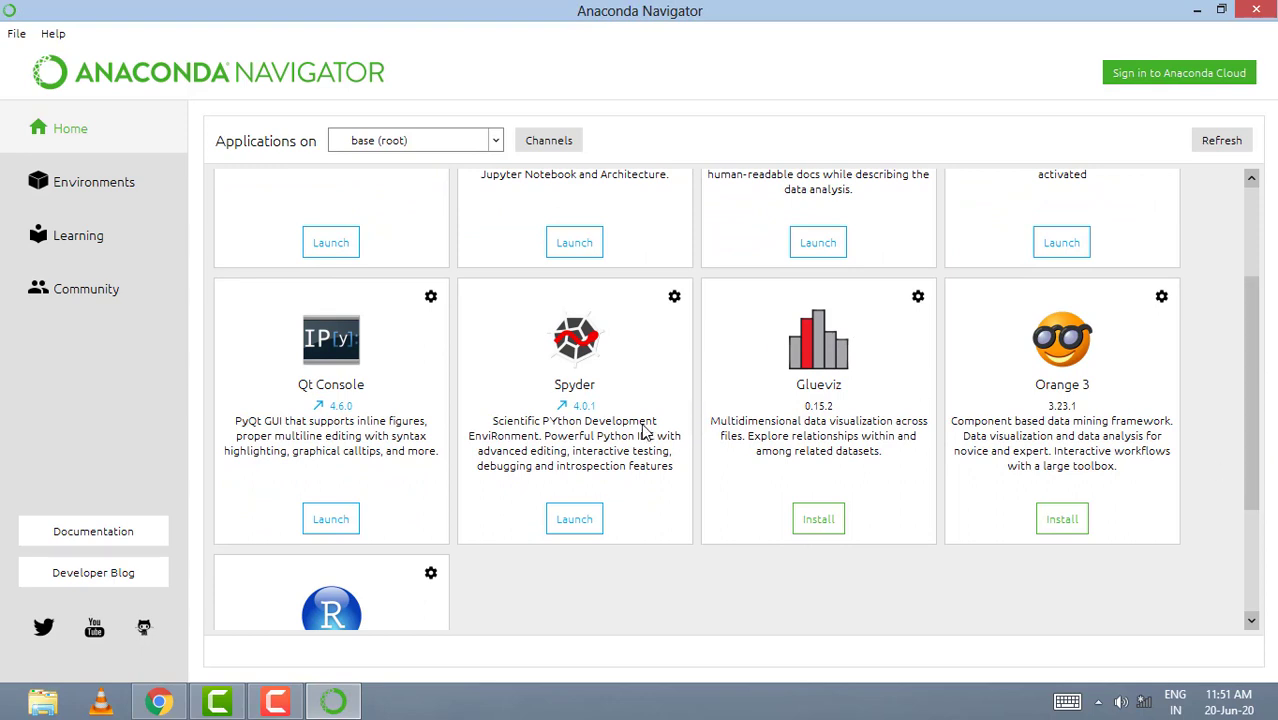
left_click(588, 511)
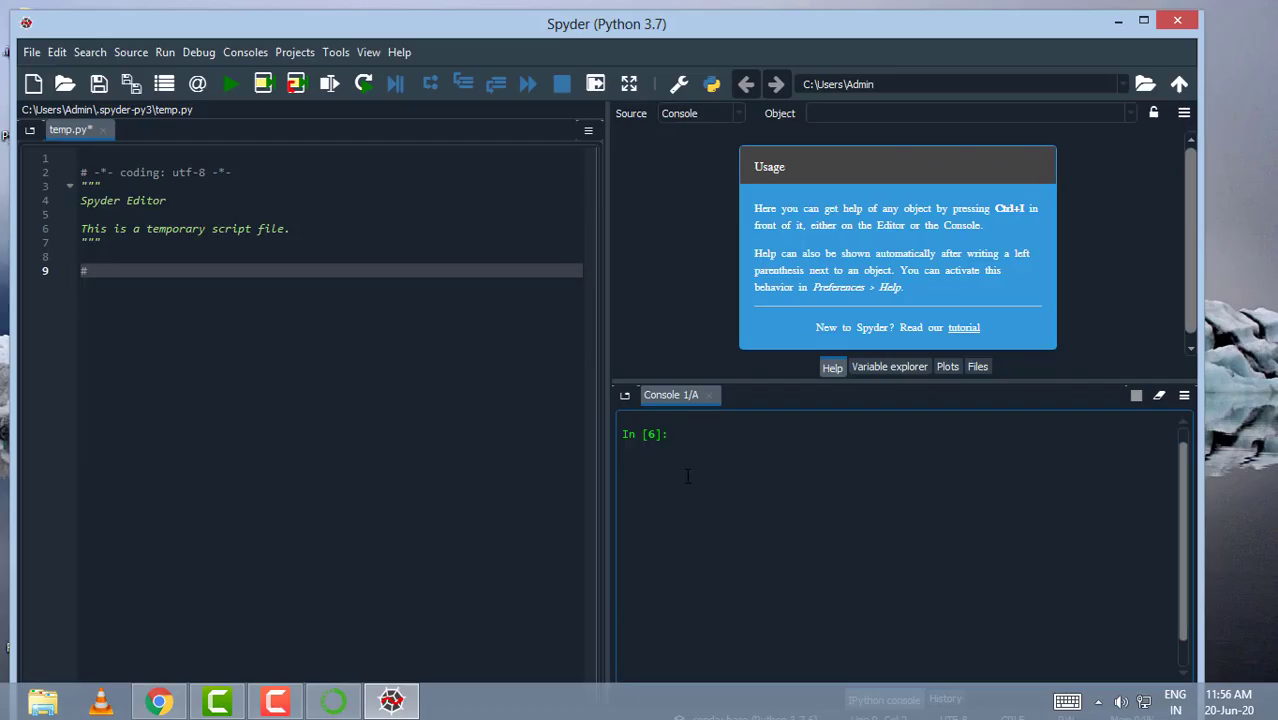
Add the lines a=3, b=5, c=a+b and print(c) at the end of temp.py and run the script.
left_click(98, 309)
key("Return")
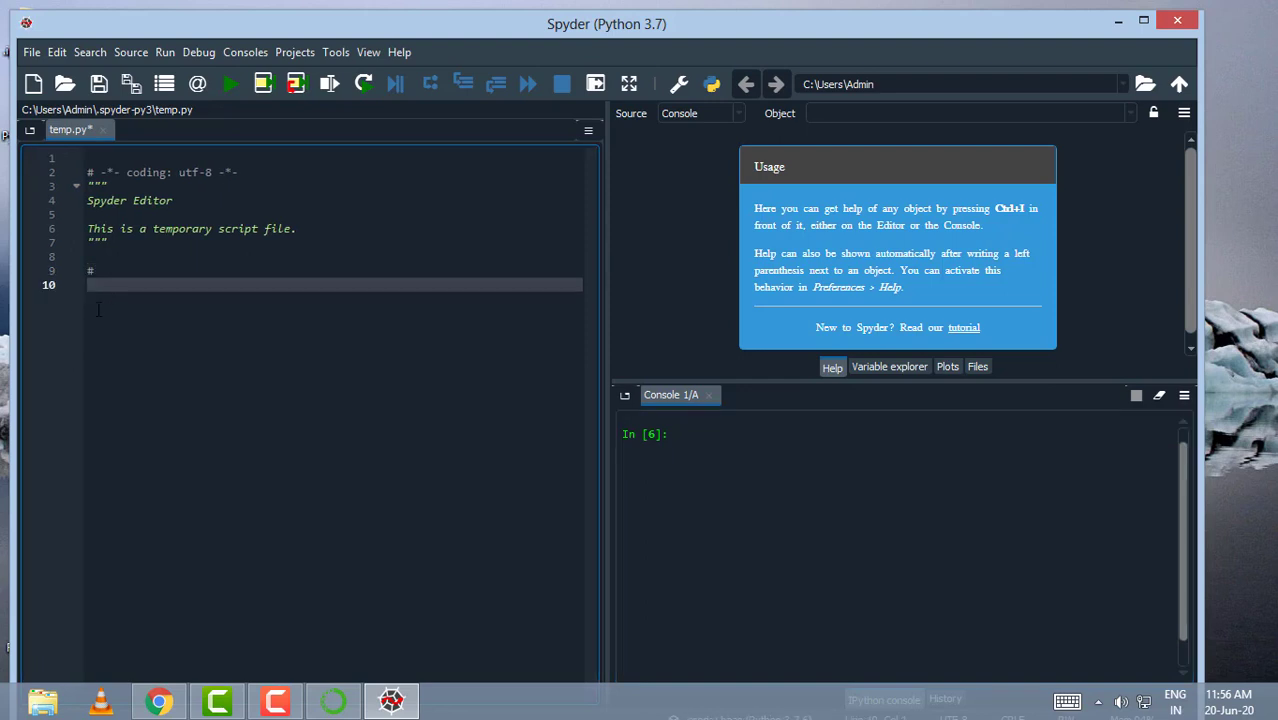
type("a=3")
key("Return")
type("b")
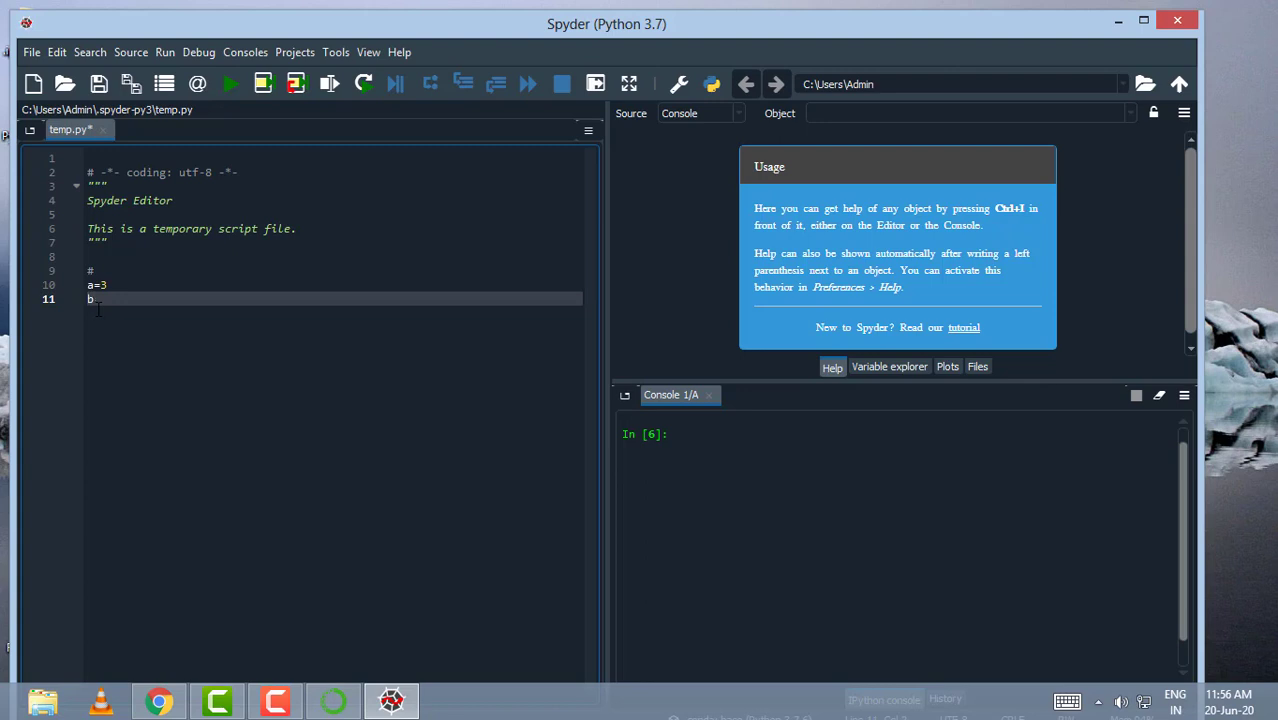
type("=5")
key("Return")
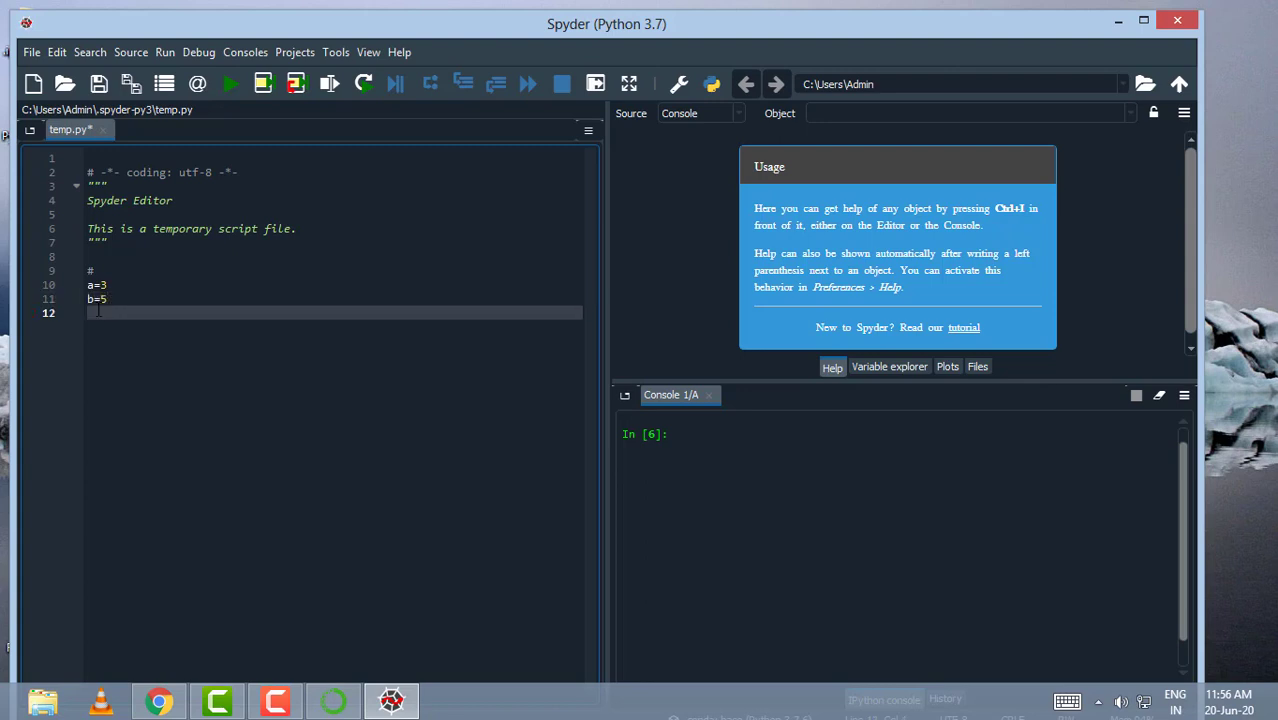
type("c=a+b")
key("Return")
type("p")
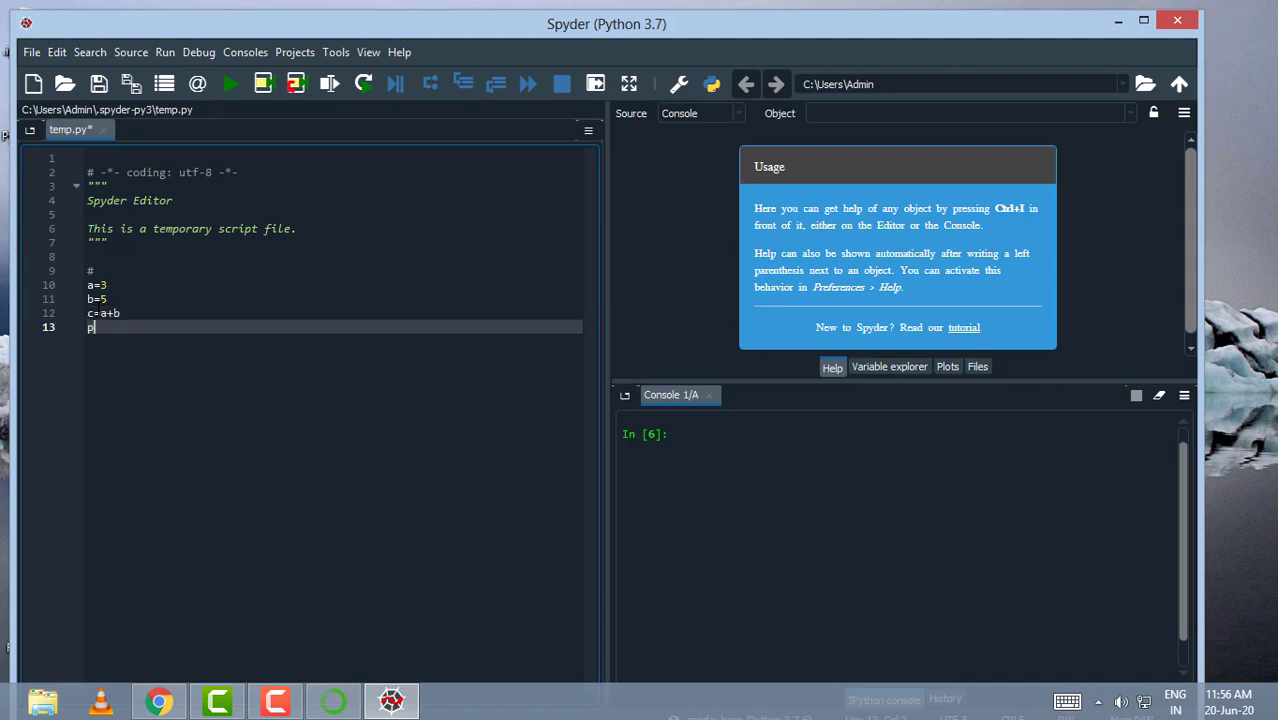
type("rint(c)")
key("Return")
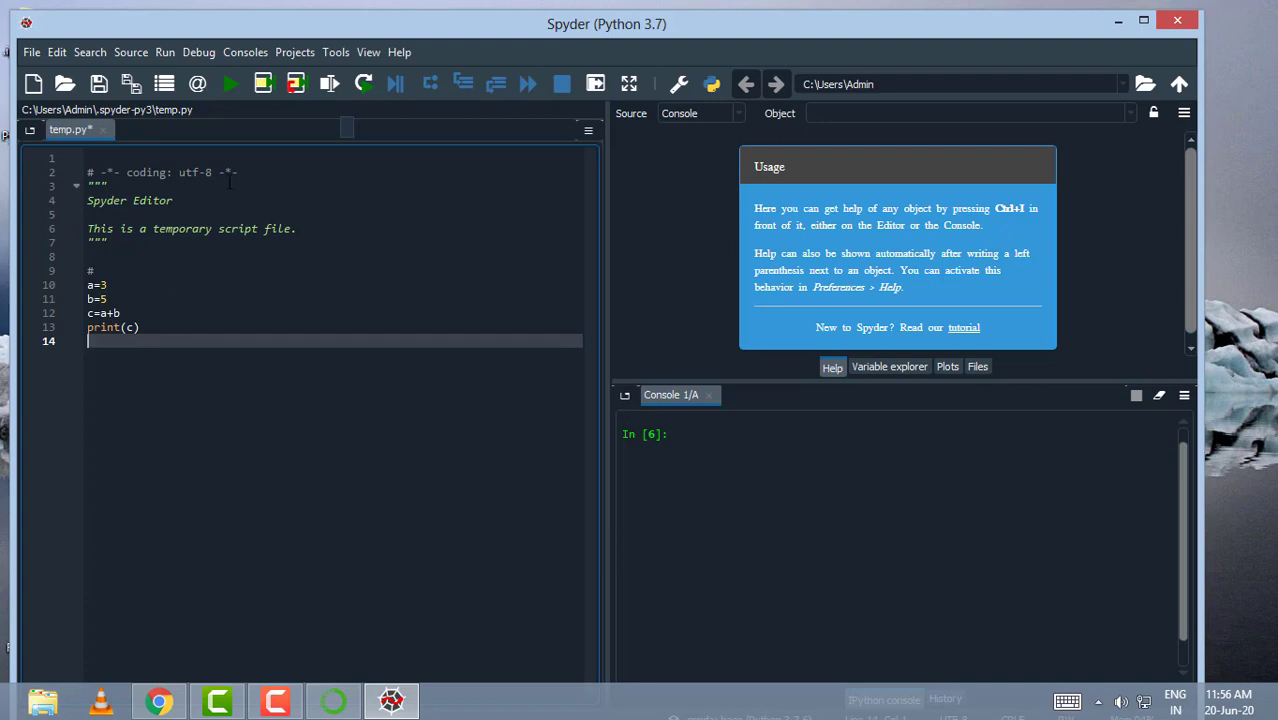
left_click(230, 88)
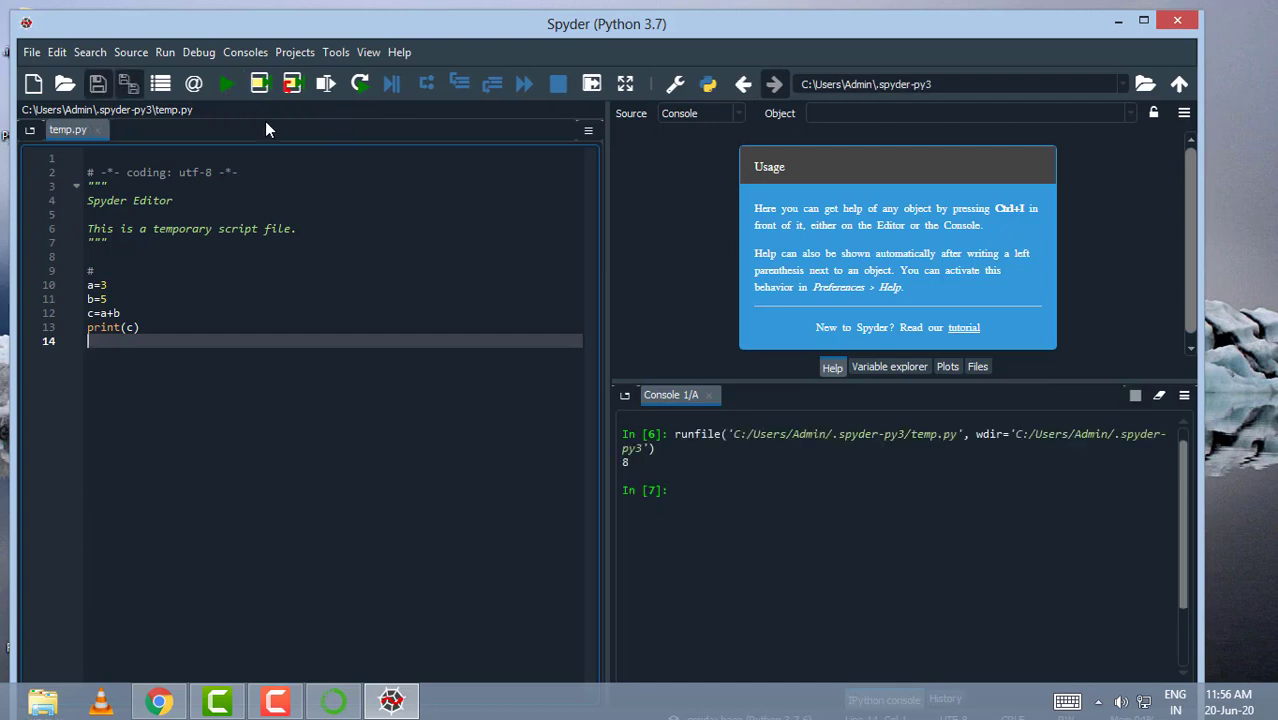
Evaluate 3+5 directly in the IPython console.
left_click(632, 478)
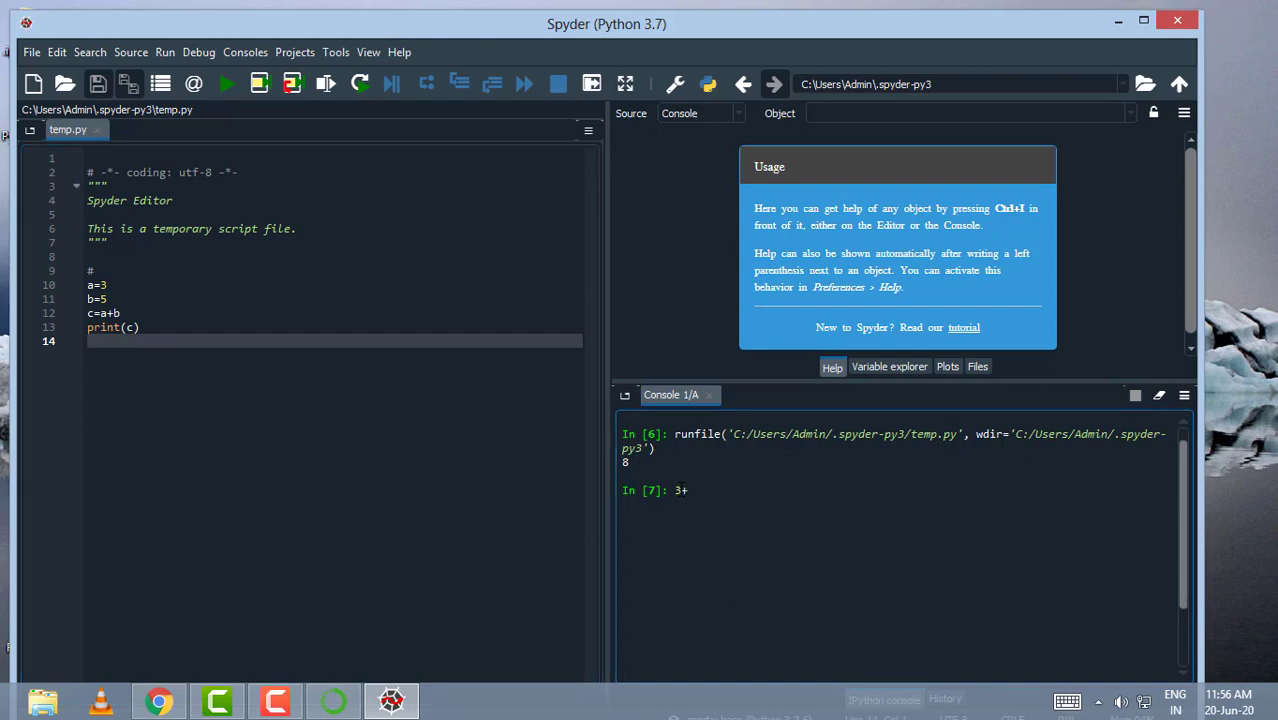
type("3+5")
key("Return")
left_click(566, 538)
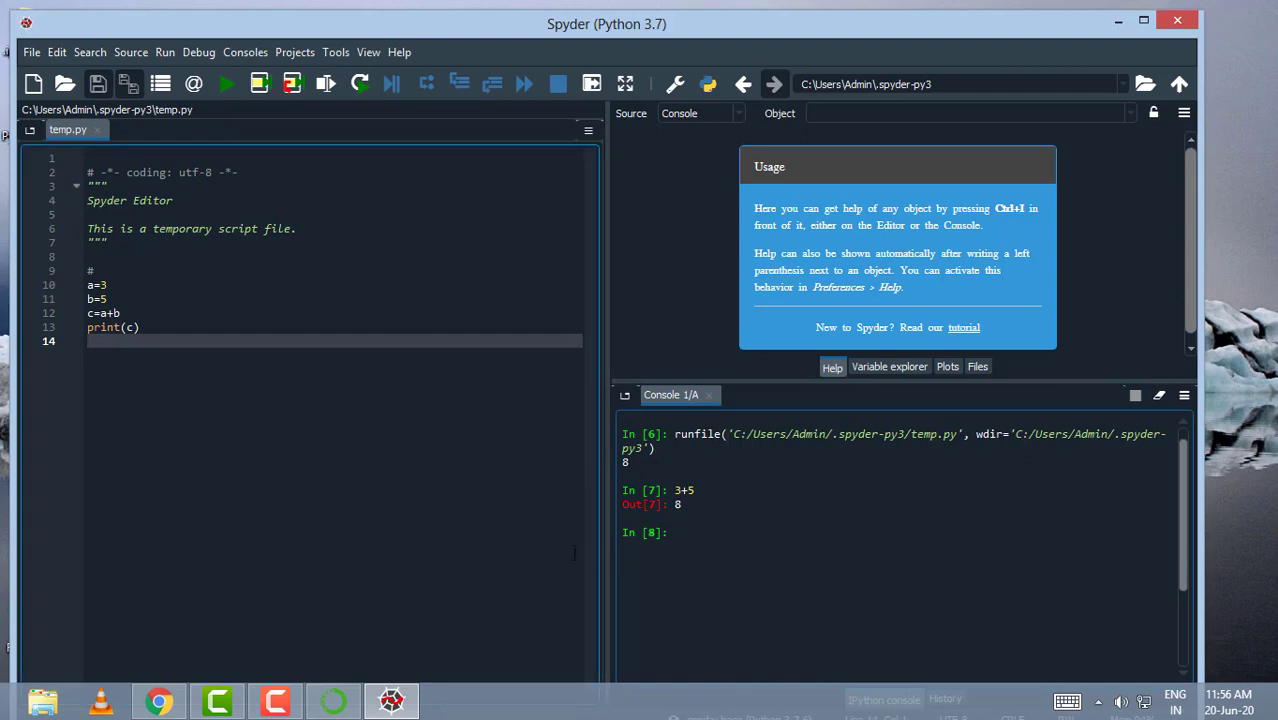
left_click(763, 533)
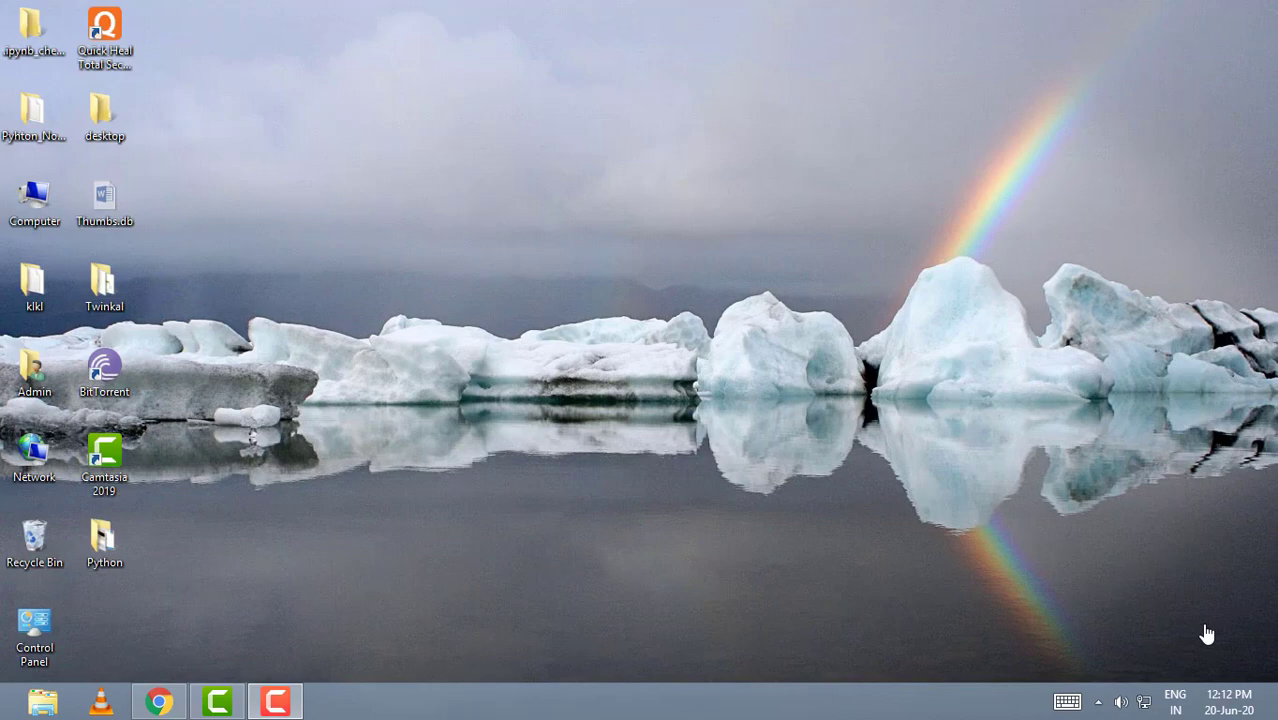
Search the installed apps for "ju" and launch Jupyter Notebook (Anaconda3).
key("super")
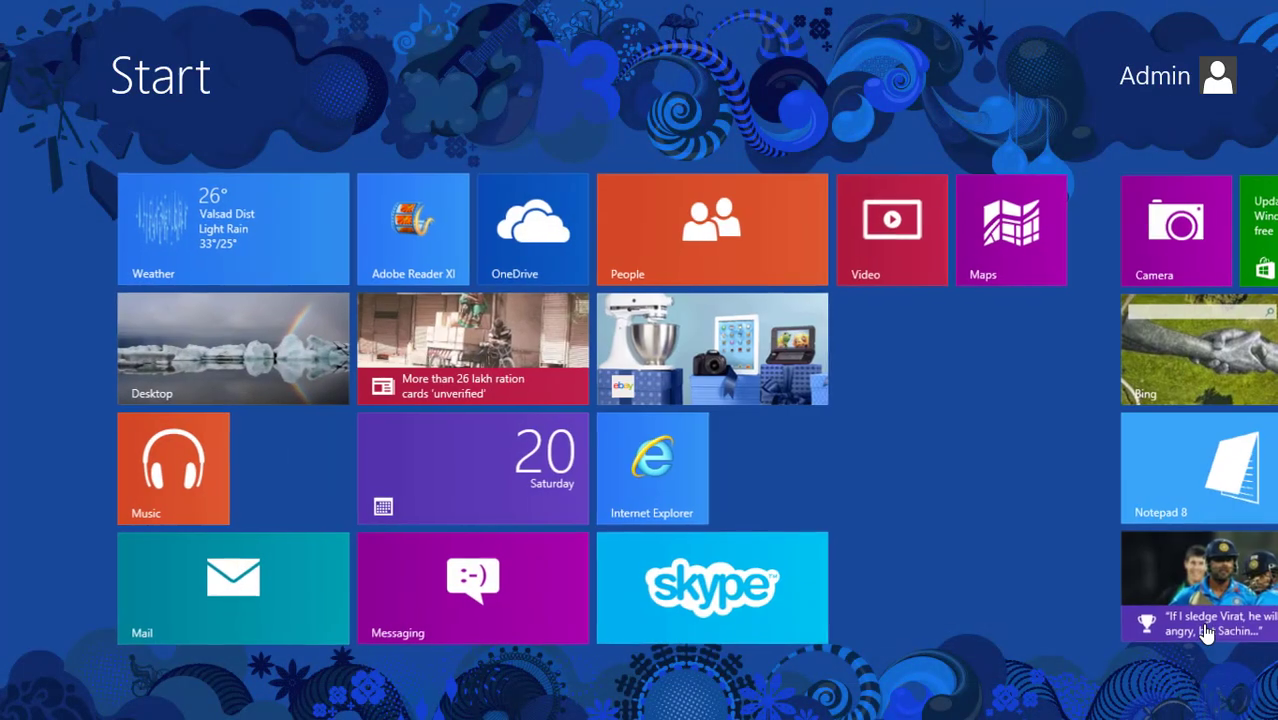
type("ju")
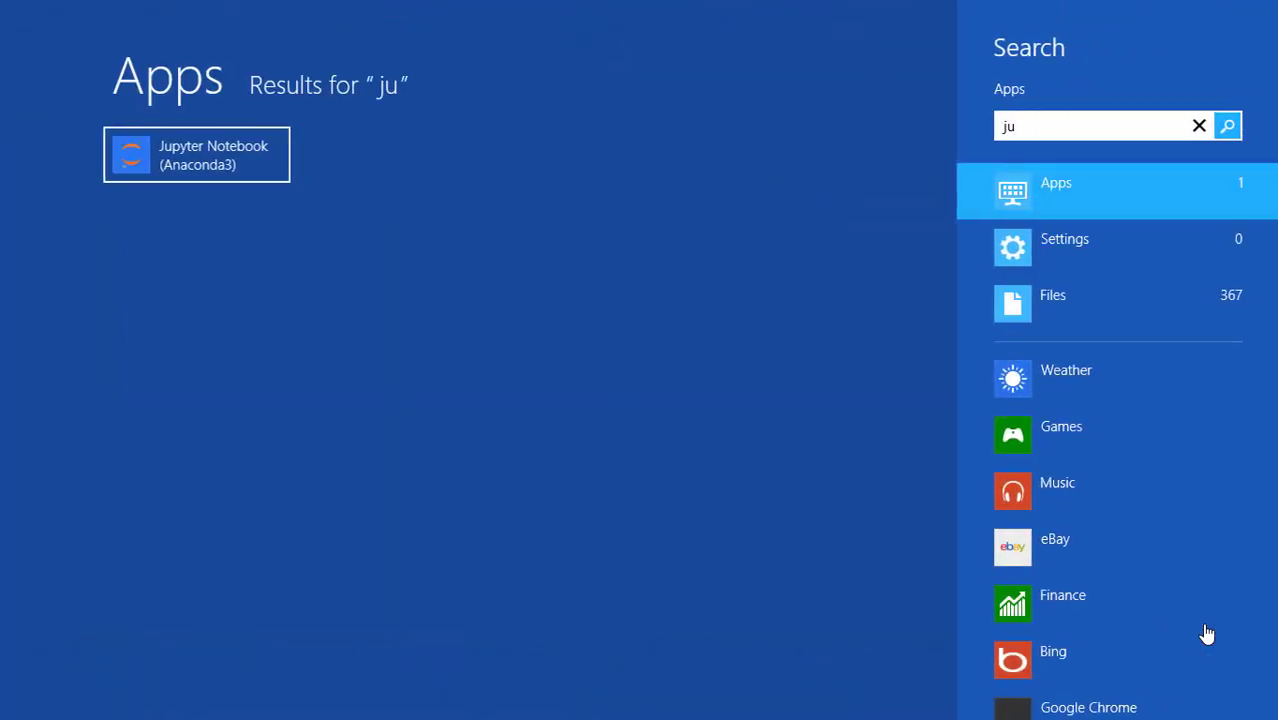
left_click(203, 163)
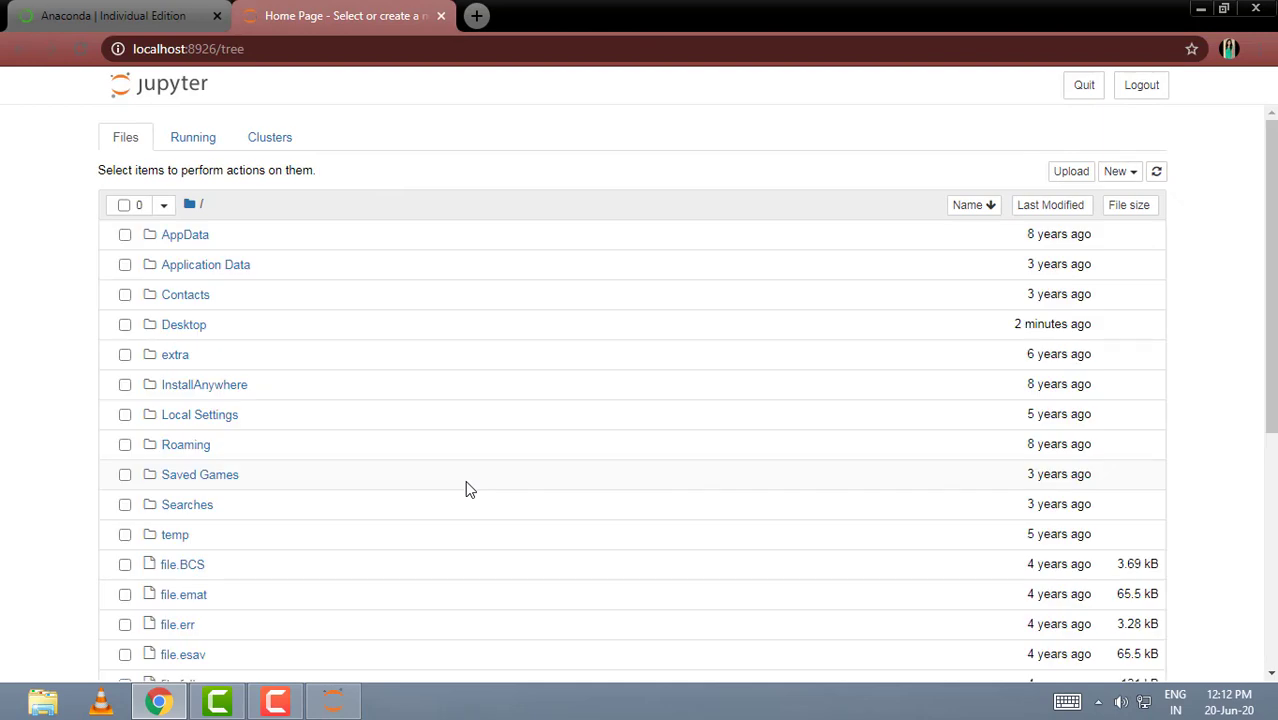
Create a new folder inside the Desktop directory and rename it Python_test_Notebooks.
left_click_drag(1271, 198, 1272, 218)
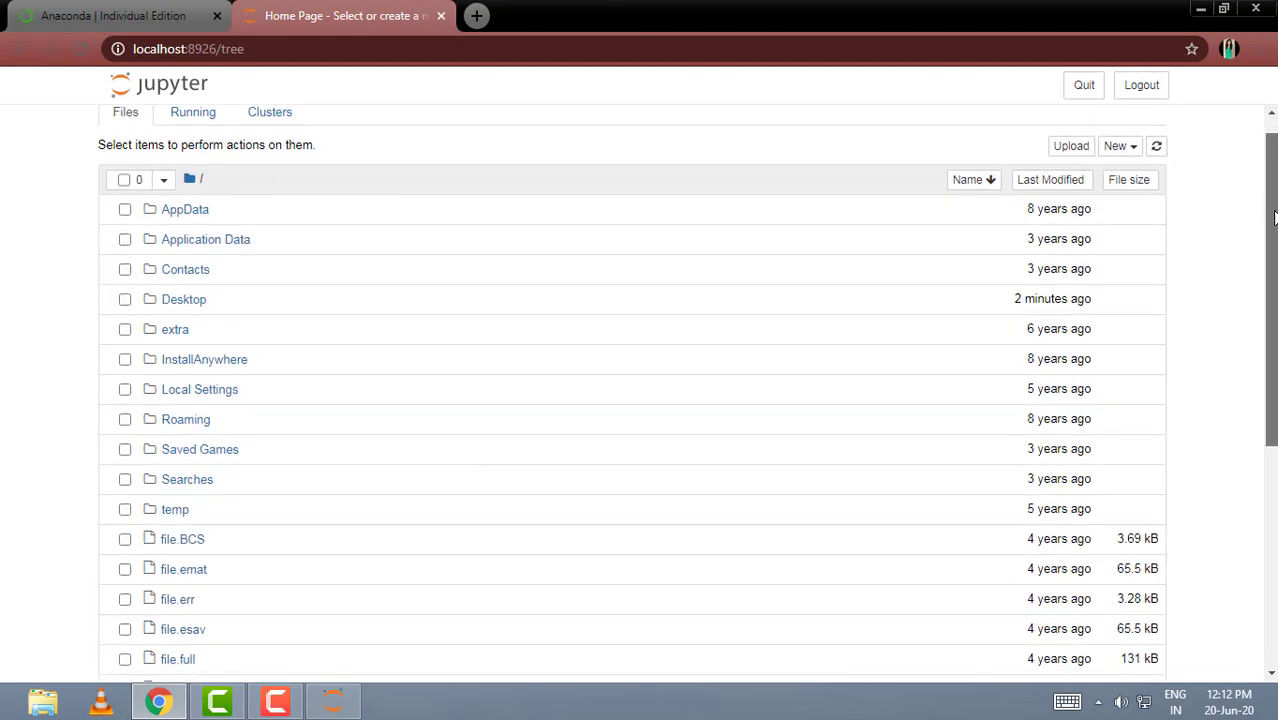
left_click(185, 303)
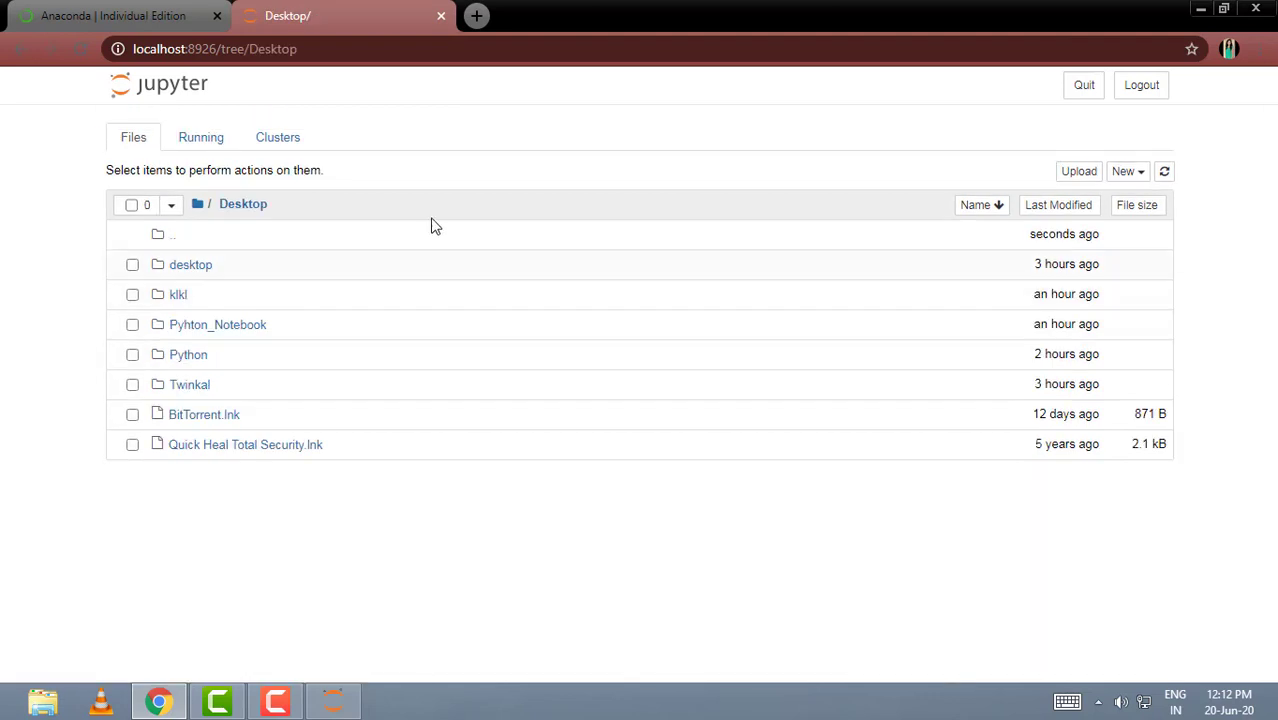
left_click(1145, 180)
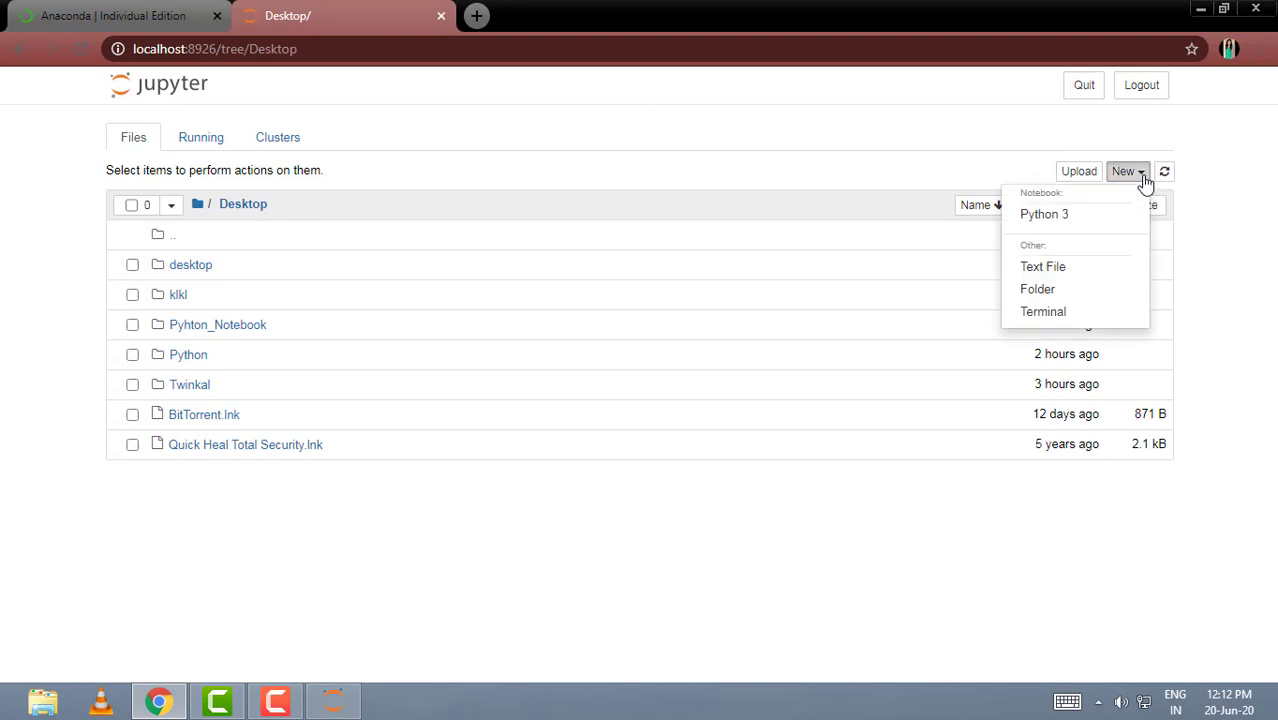
left_click(1050, 289)
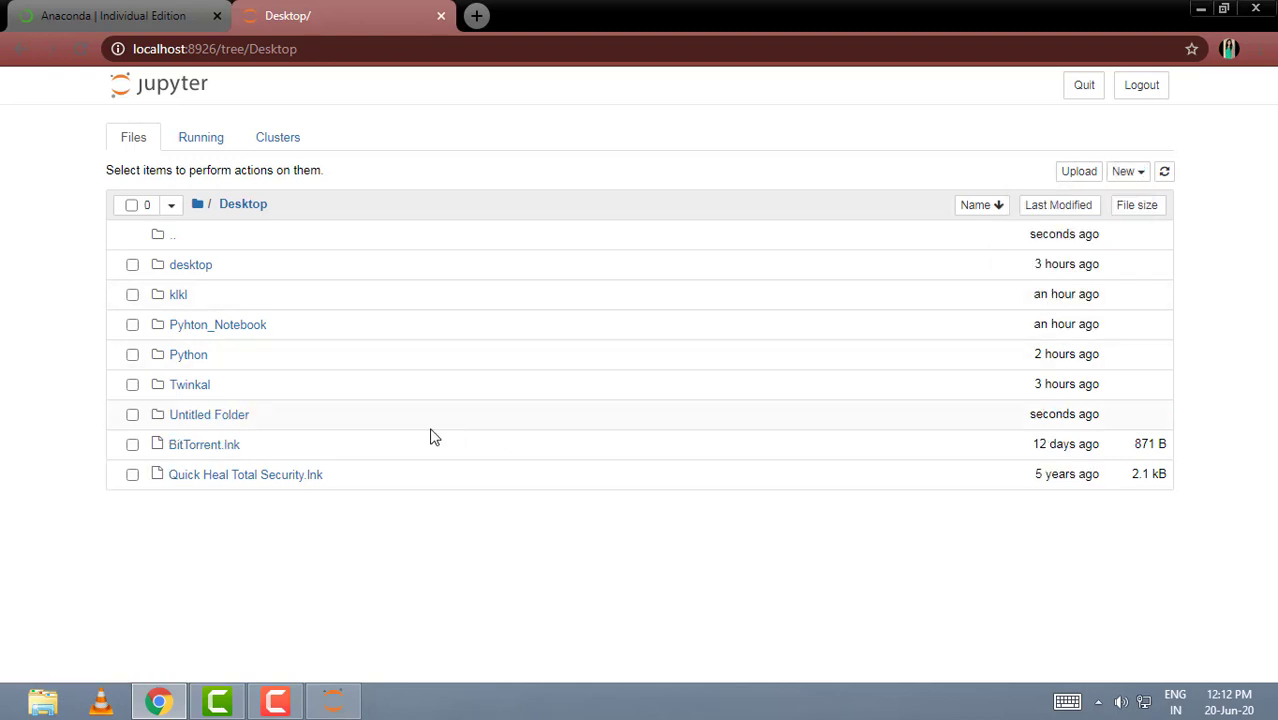
left_click(133, 416)
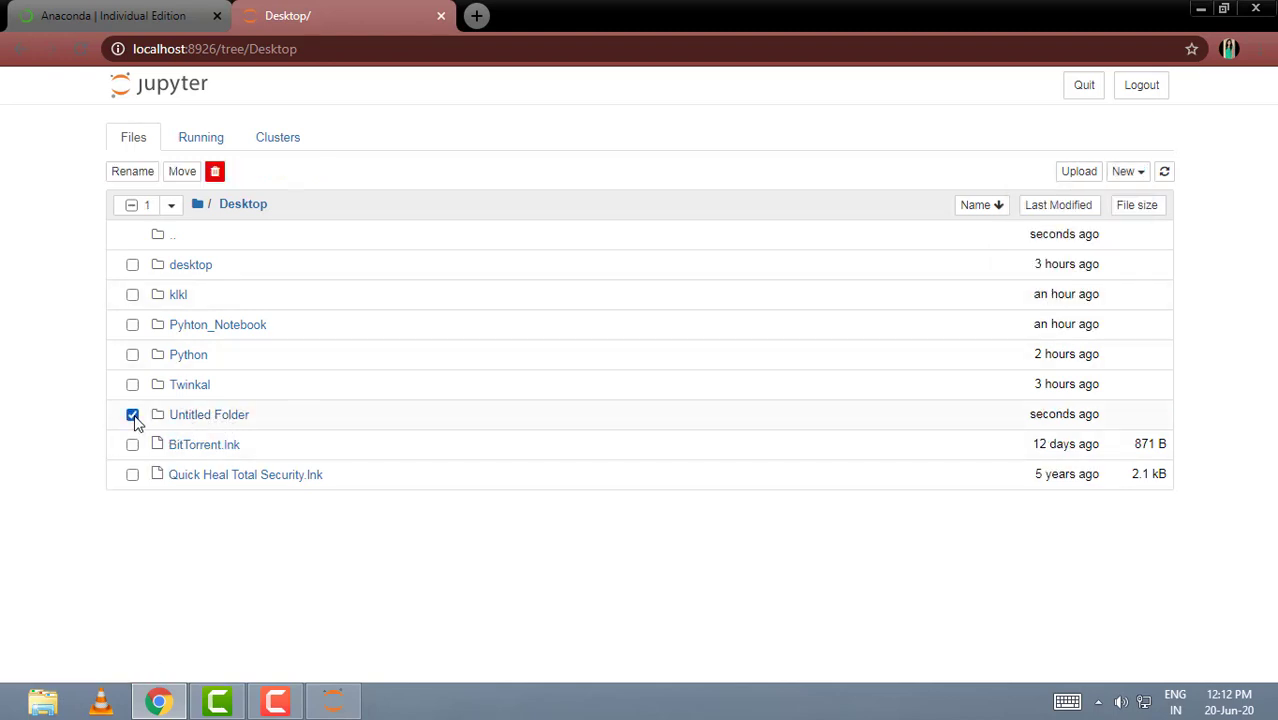
left_click(140, 175)
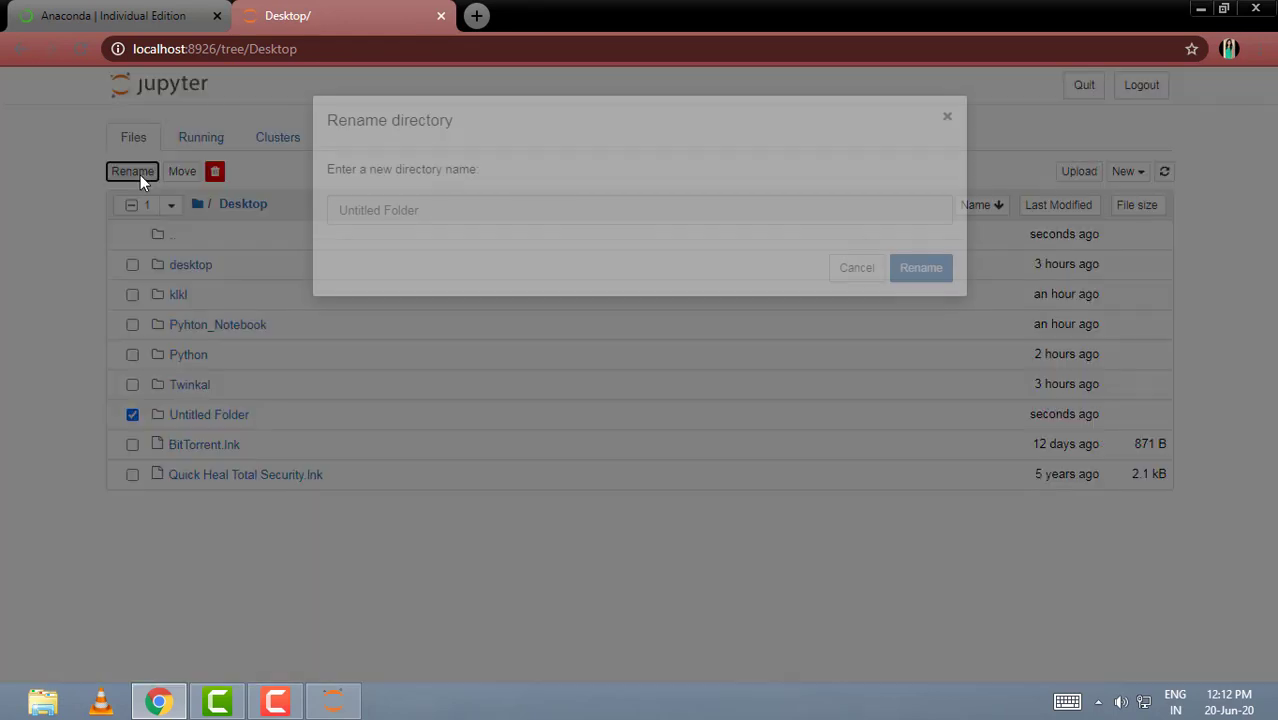
key("BackSpace")
type("P")
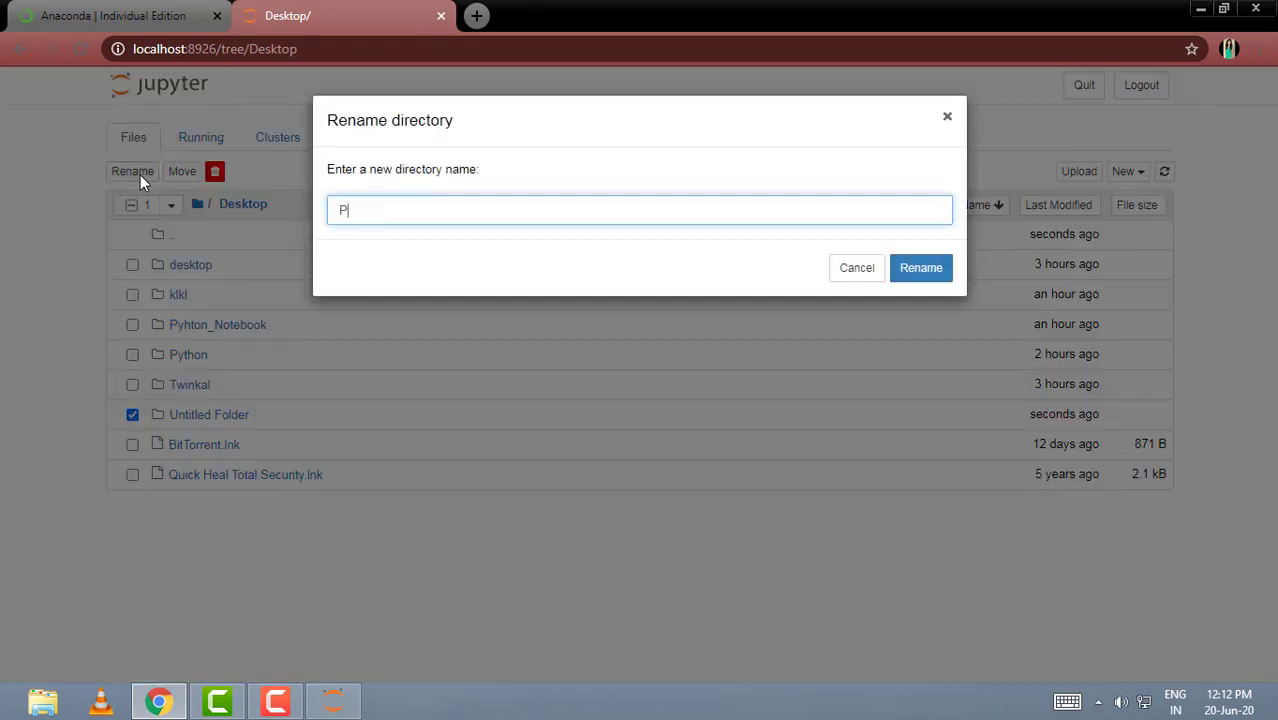
type("ython_test_Notebooks")
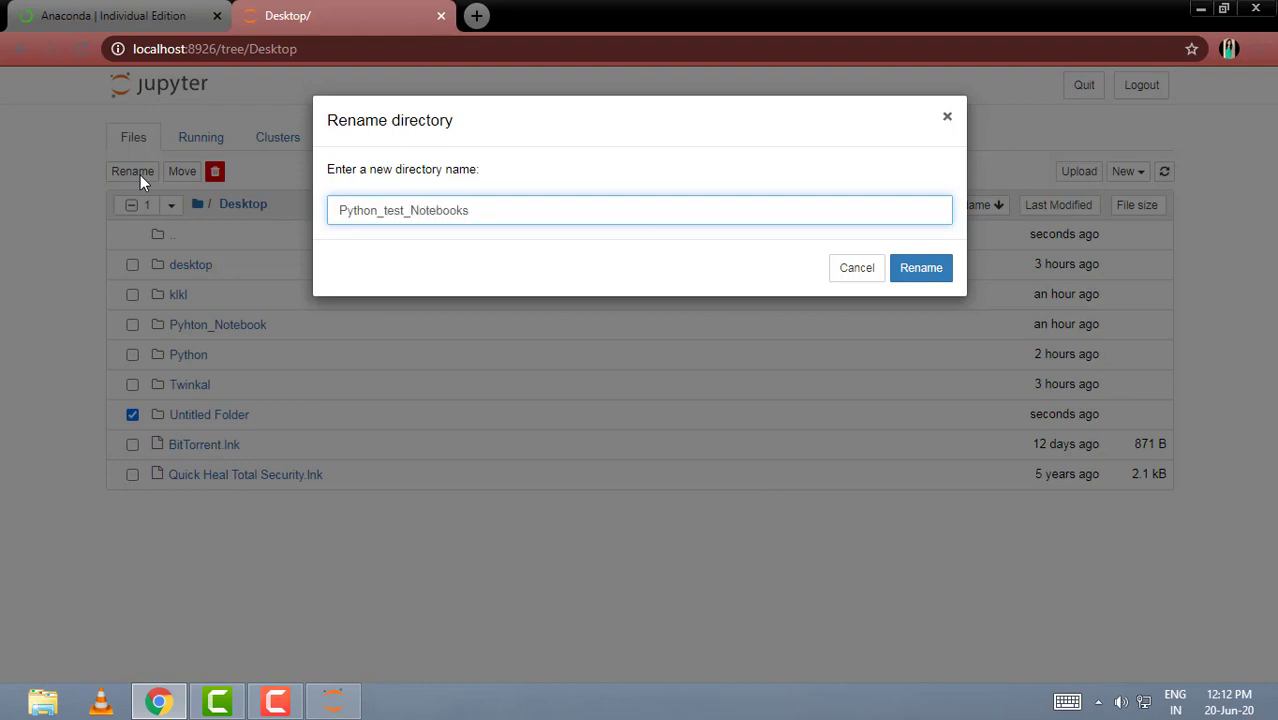
left_click(913, 270)
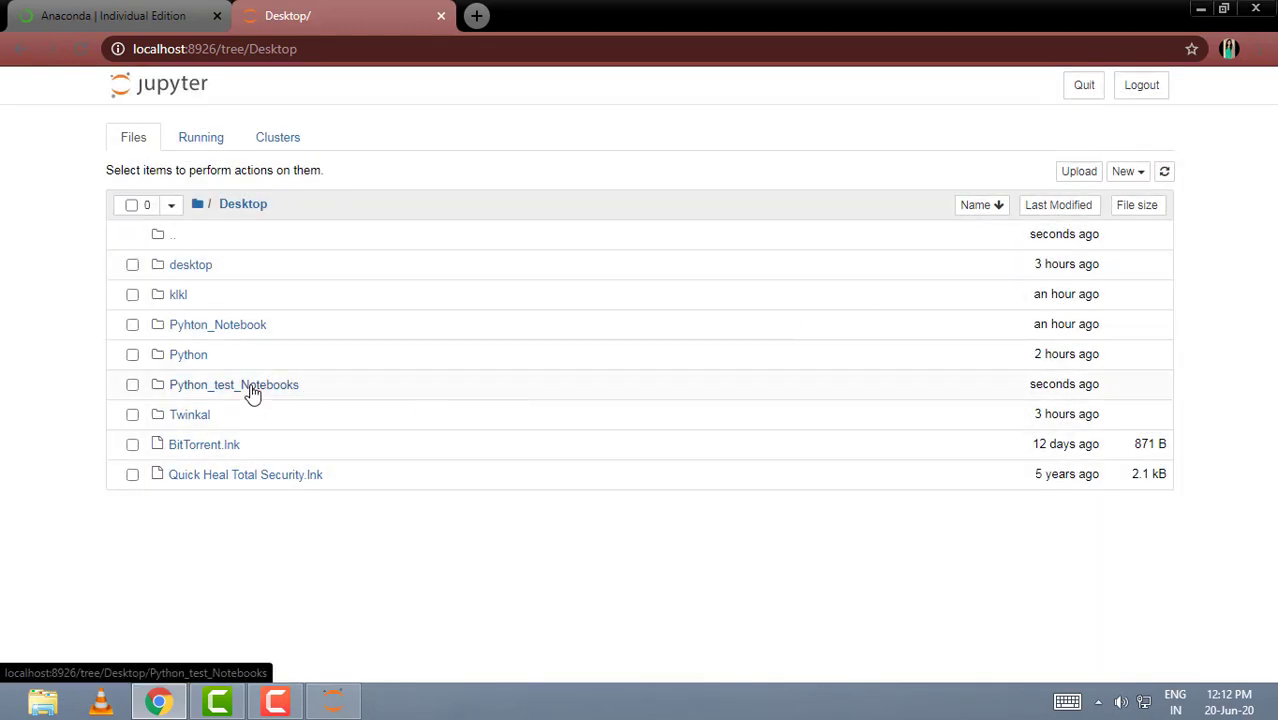
Open the Python_test_Notebooks folder and create a new Python 3 notebook in it.
left_click(252, 388)
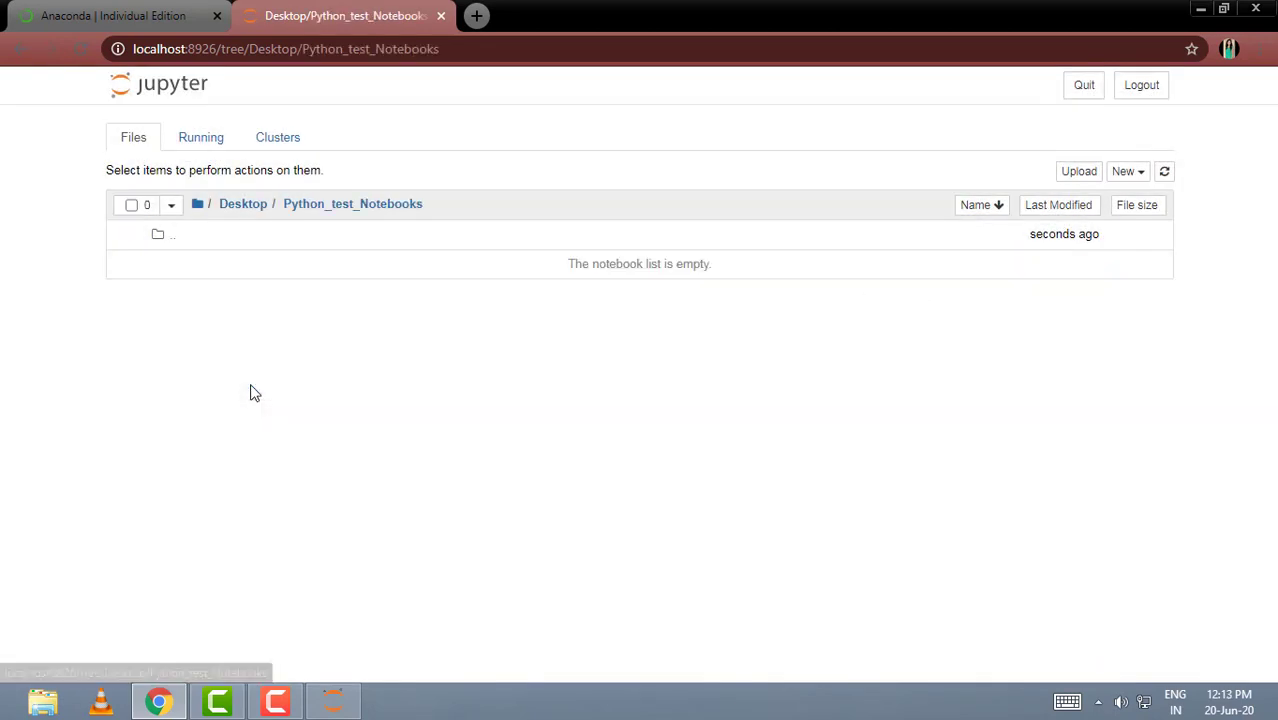
left_click(1139, 182)
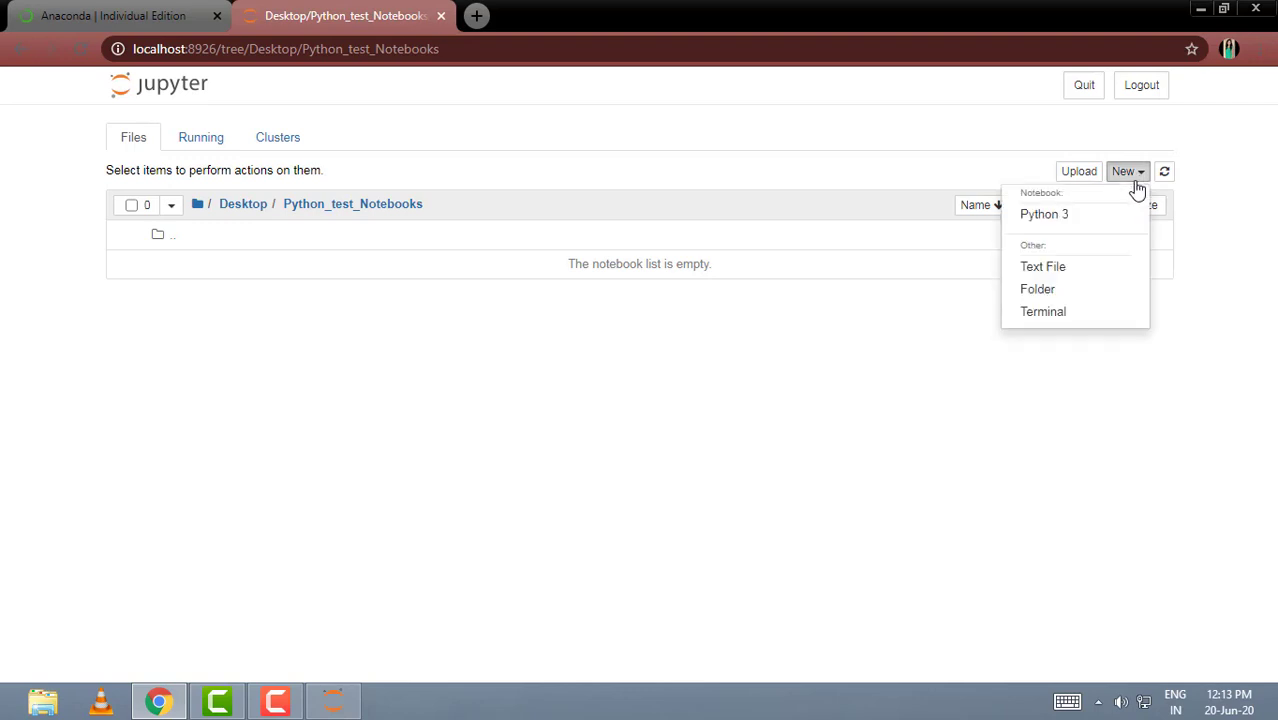
left_click(1076, 221)
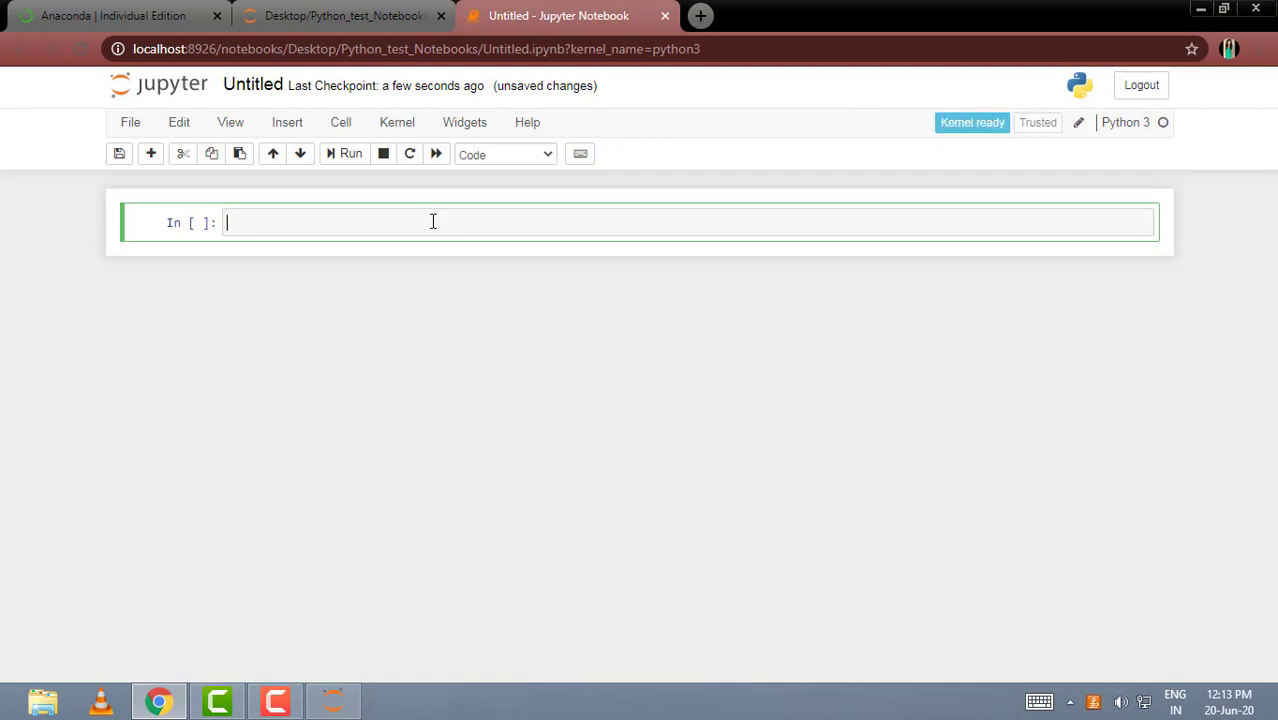
Enter 3+5 in the first notebook cell and run it.
type("3")
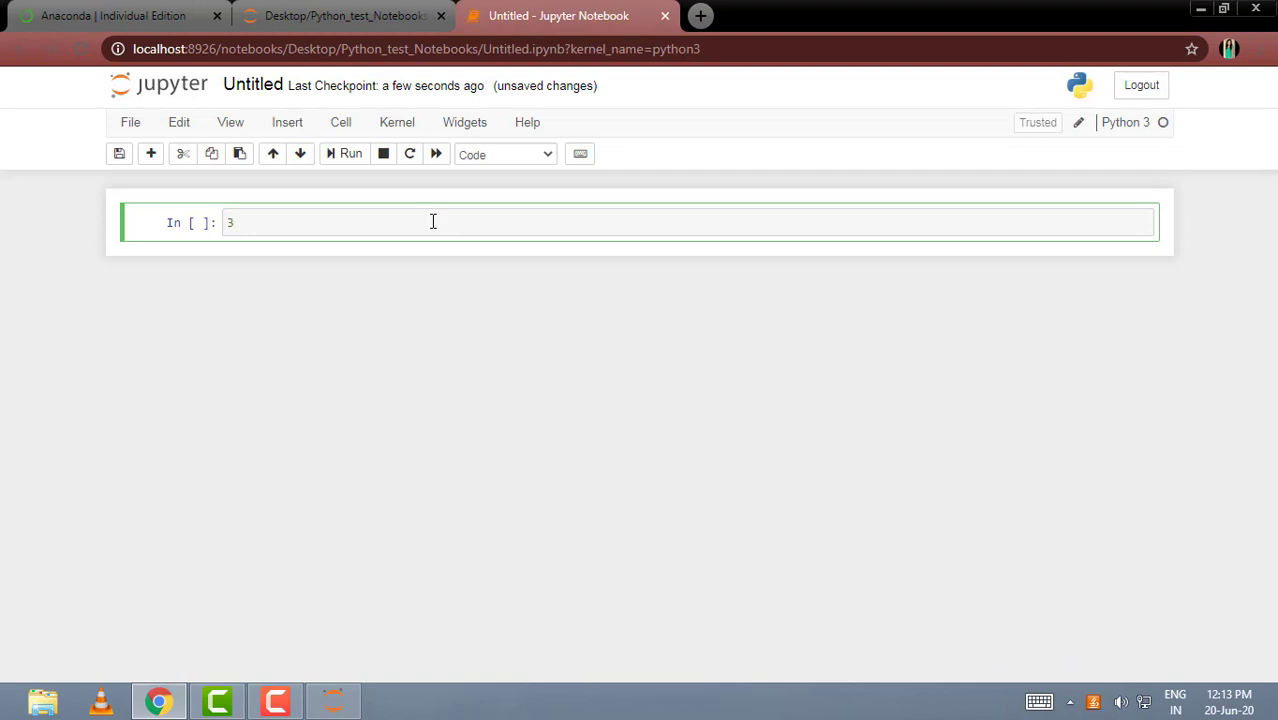
type("+5")
key("shift+Return")
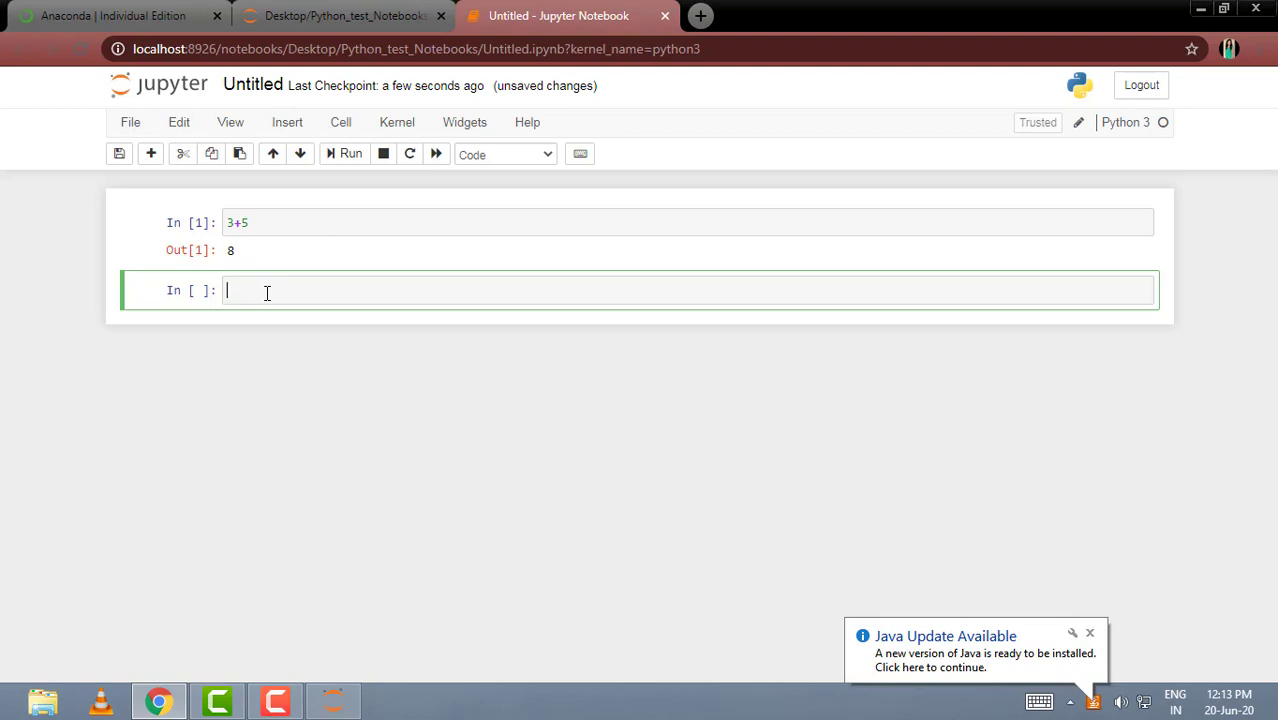
Enter print("hello Python") in the second cell and run it.
type("print")
type("(\"he")
type("llo Pyt")
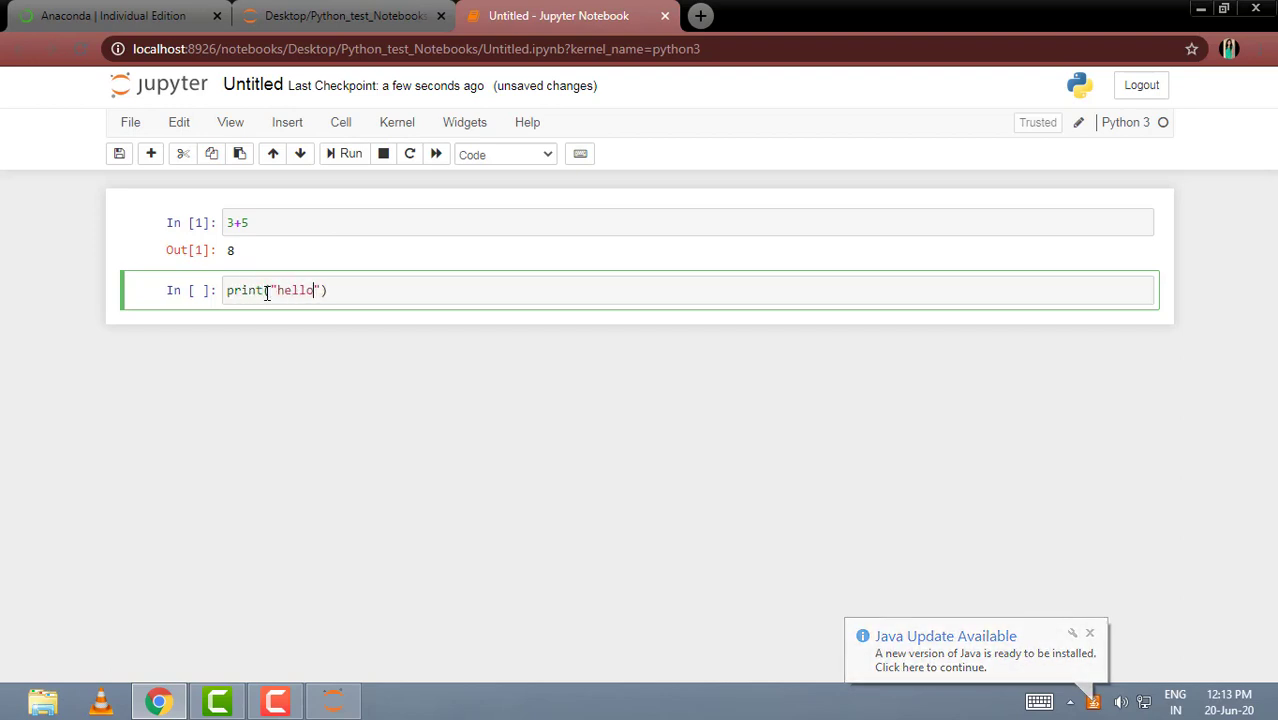
type("hon")
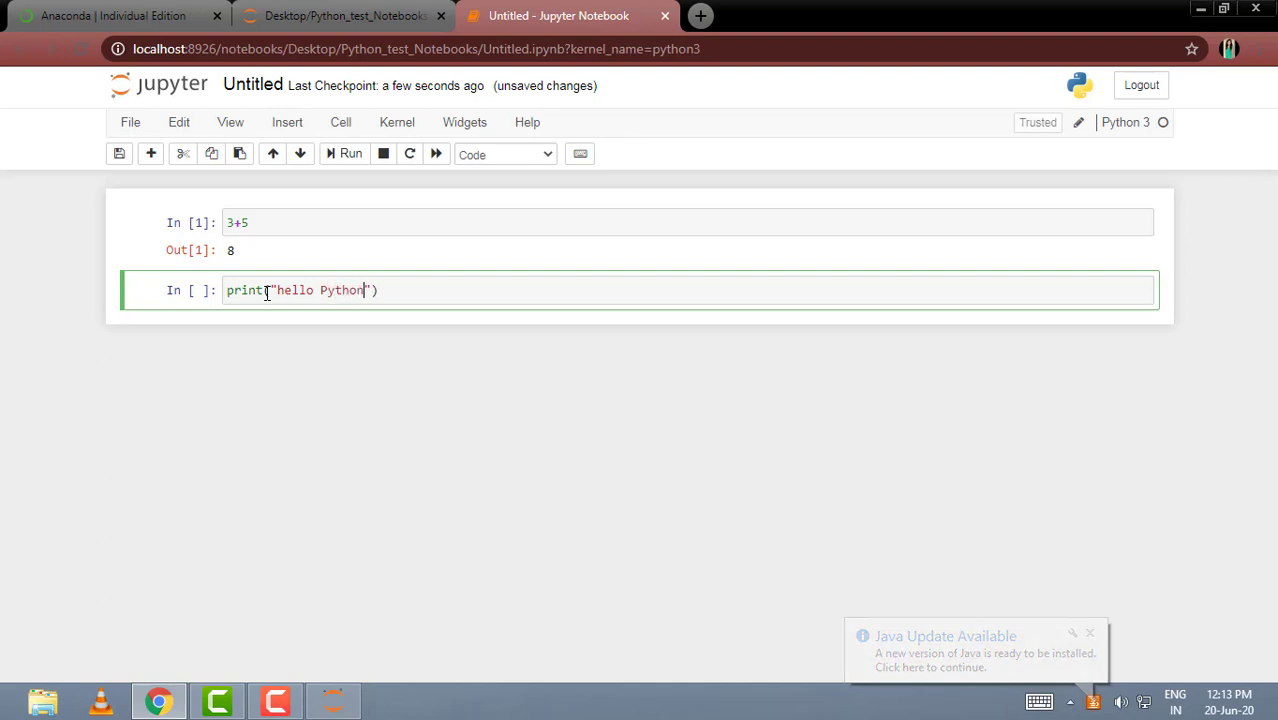
left_click(388, 295)
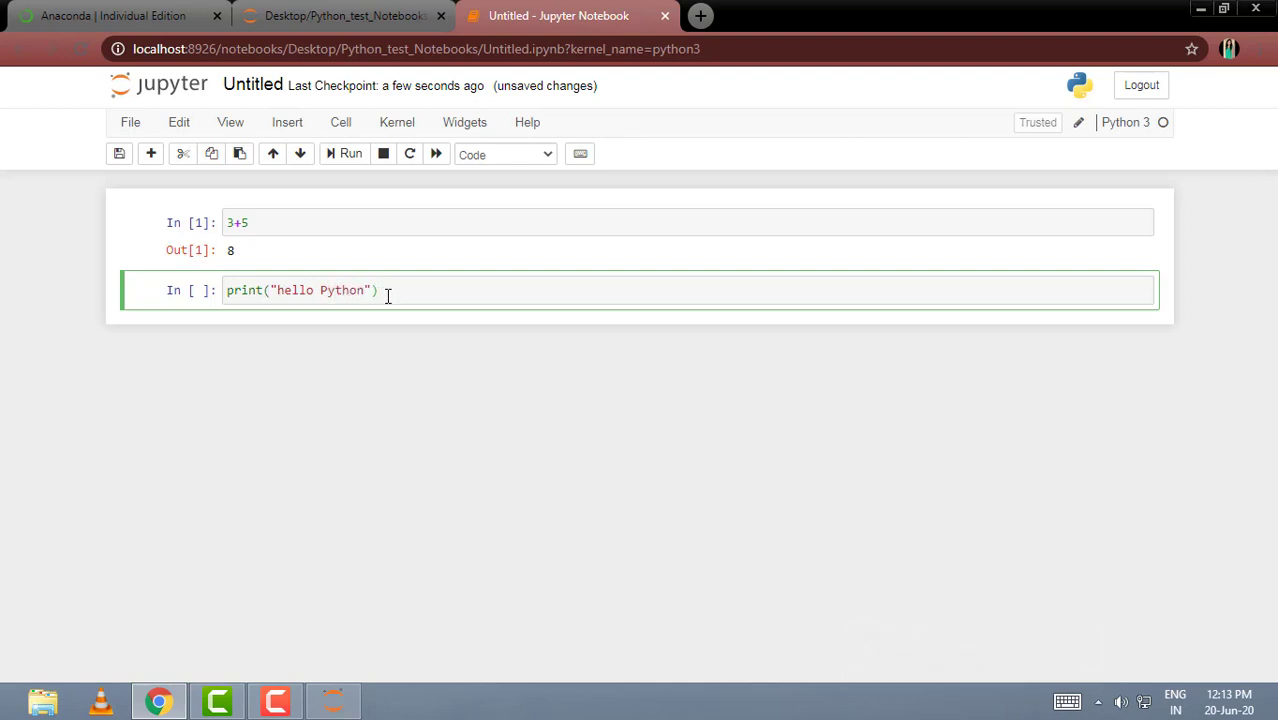
key("shift+Return")
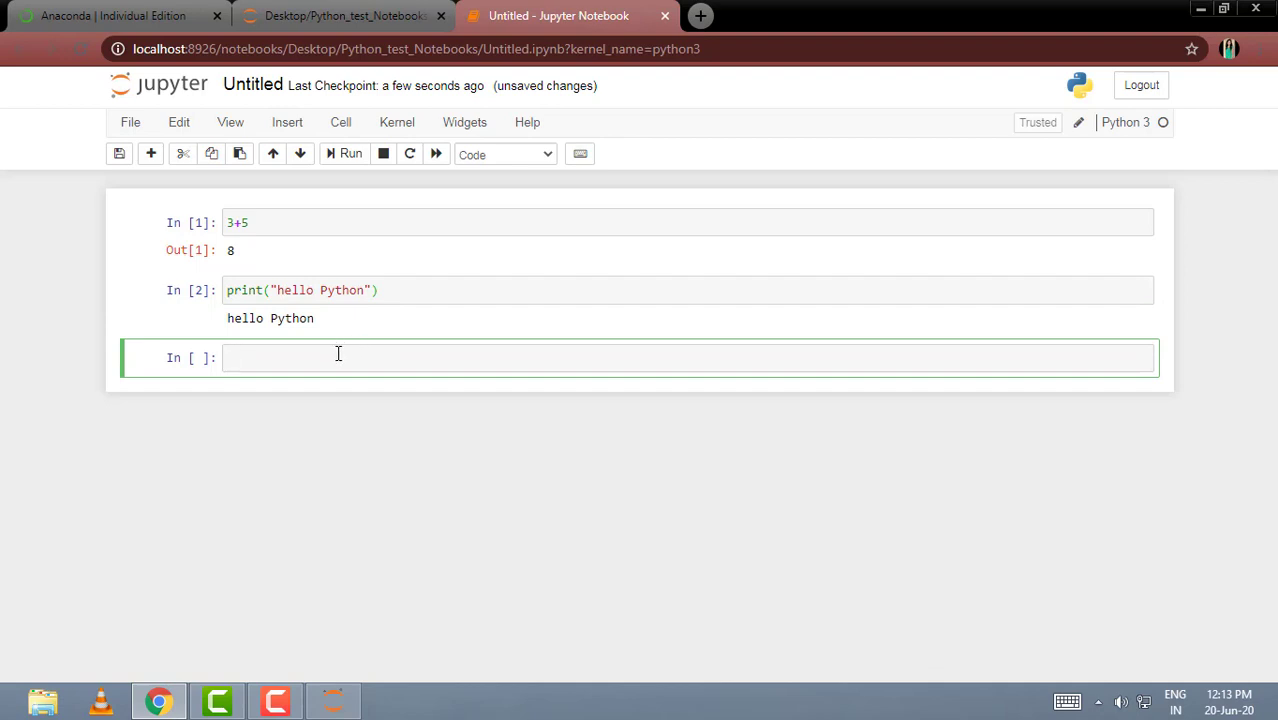
Enter the lines a=3, b=3 and print(a+b) in the third cell and run it.
key("BackSpace")
type("a=3")
key("Return")
type("b=3")
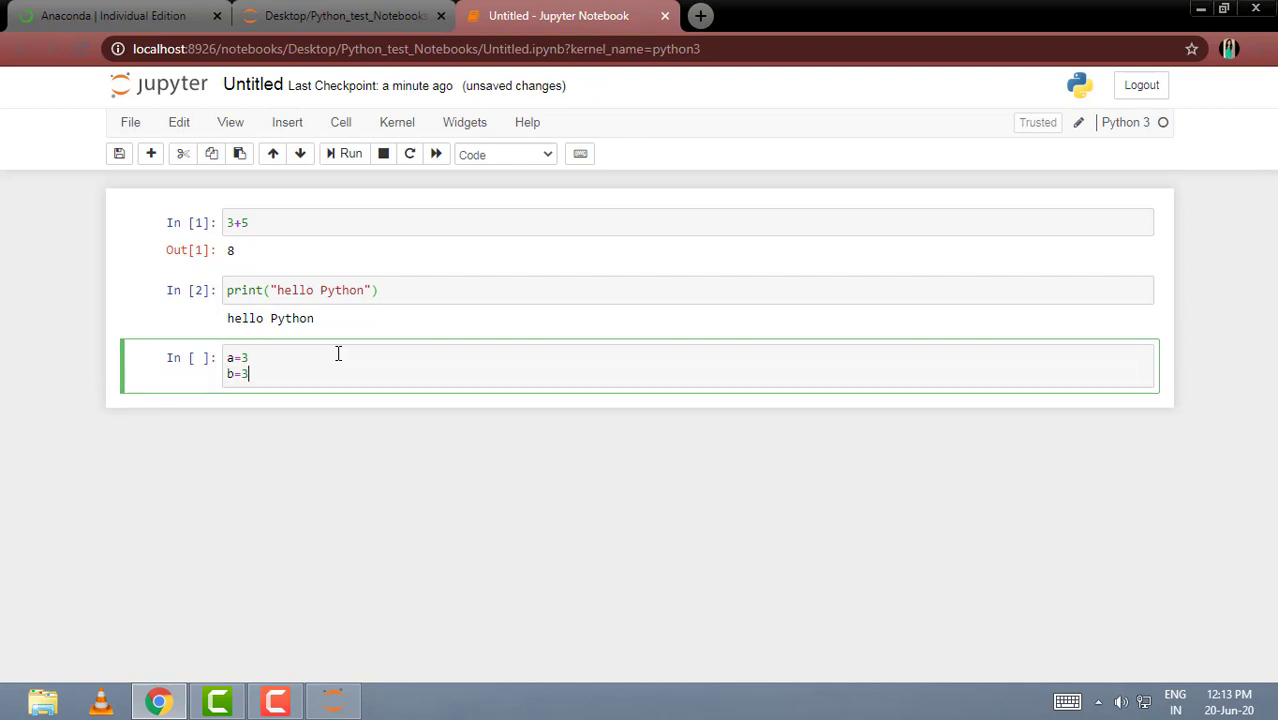
key("Return")
type("print")
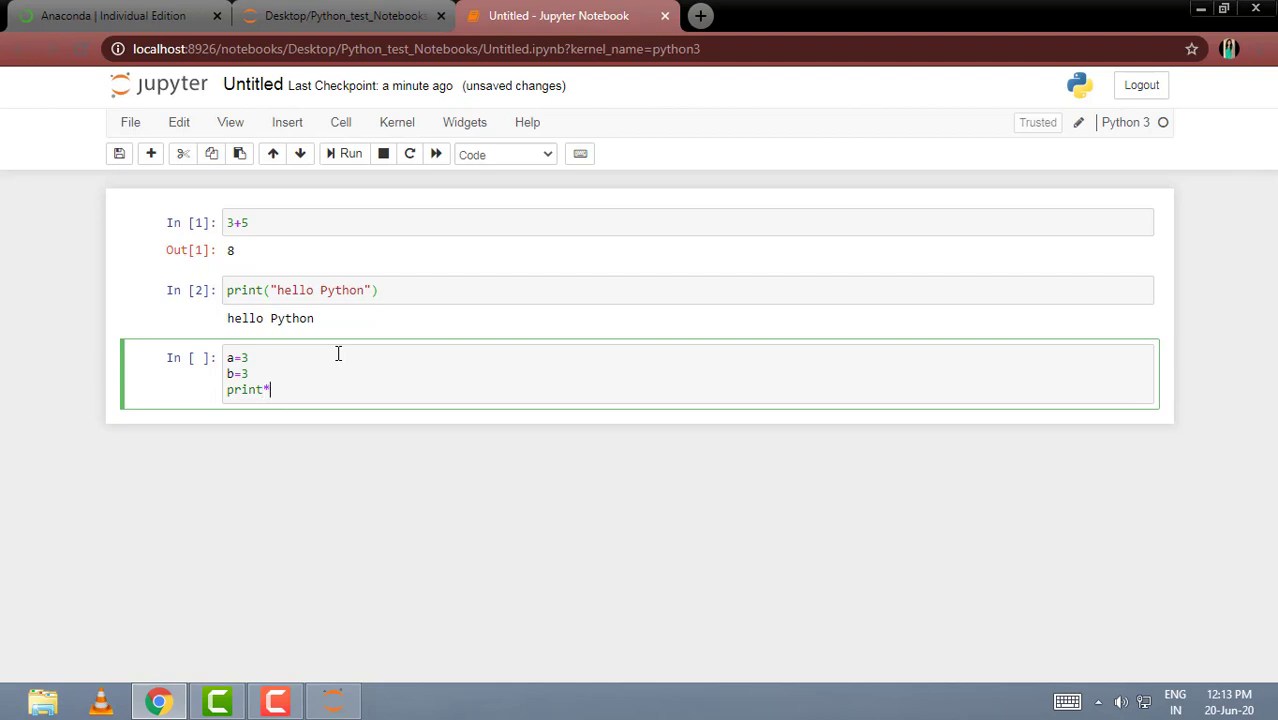
type("(a+b)")
key("alt+Return")
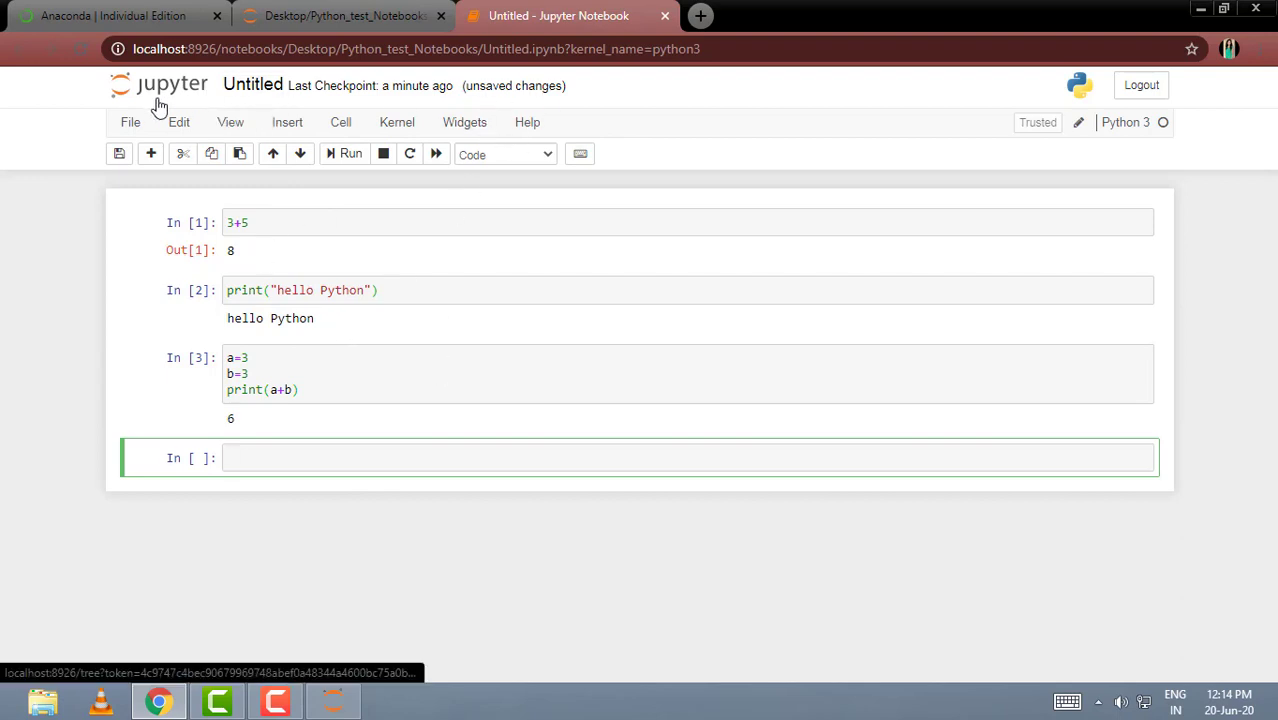
Save the notebook with a checkpoint and rename it test1.
left_click(129, 130)
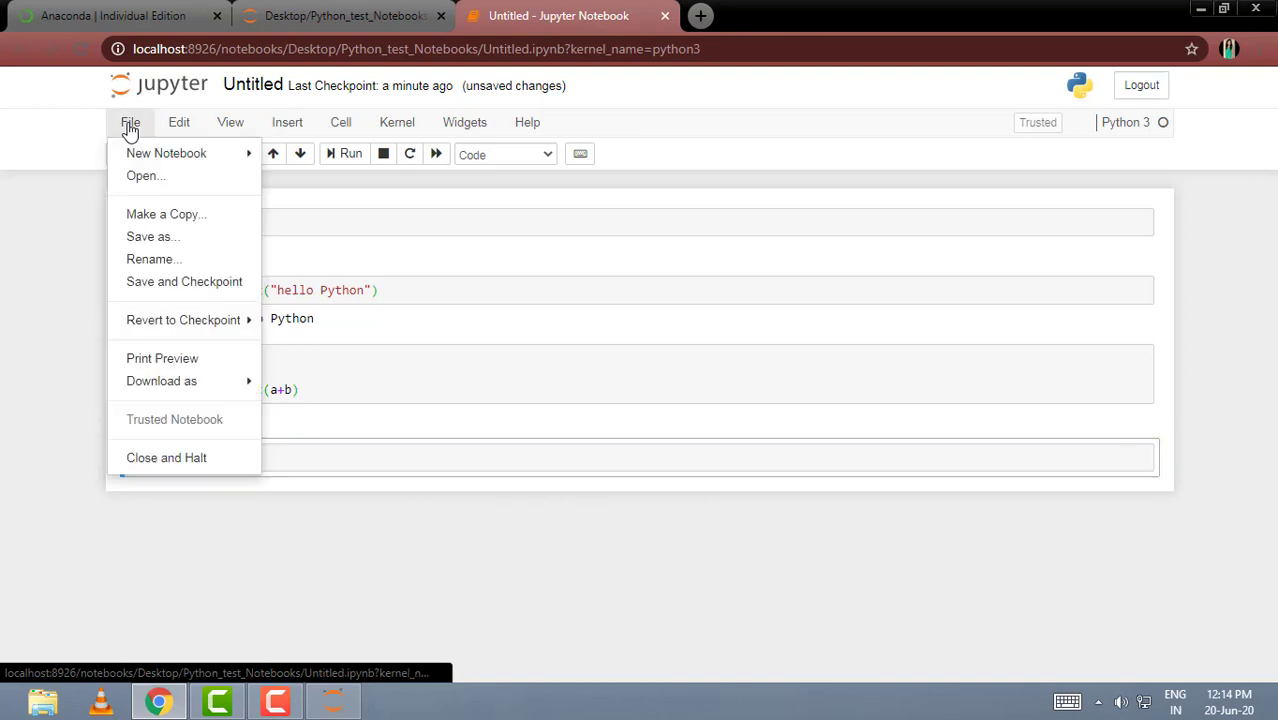
left_click(152, 287)
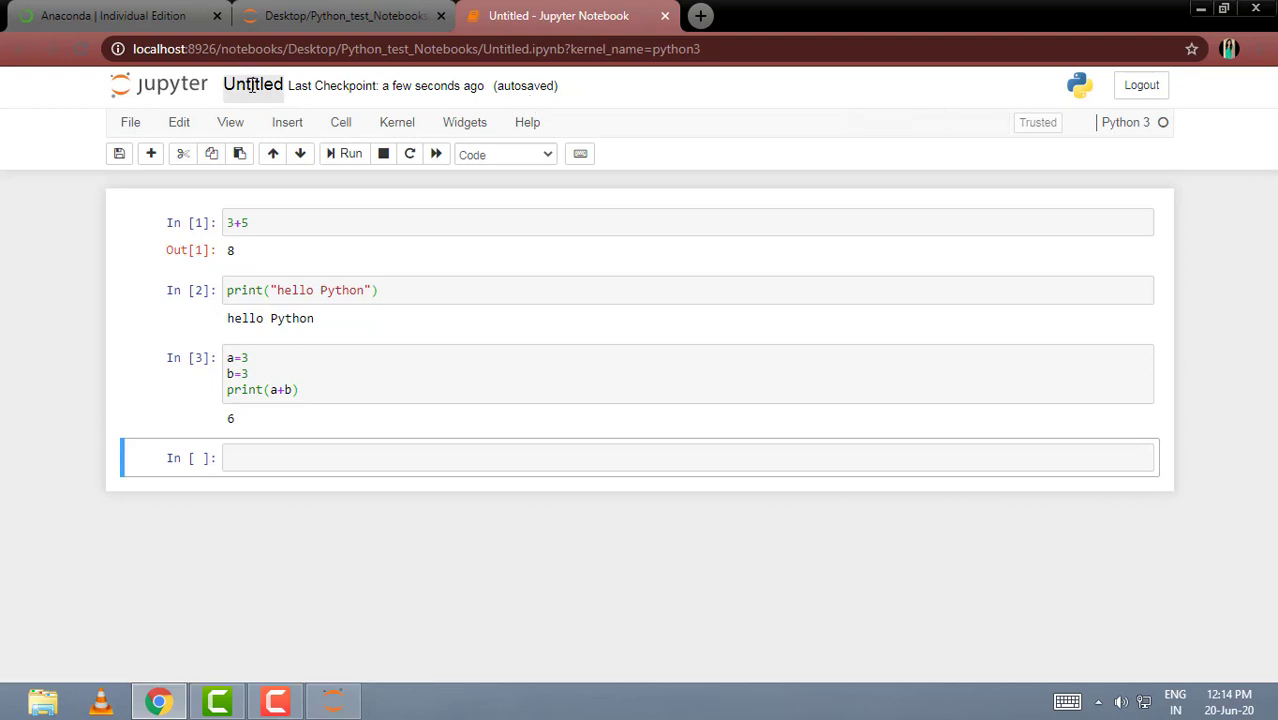
left_click(252, 86)
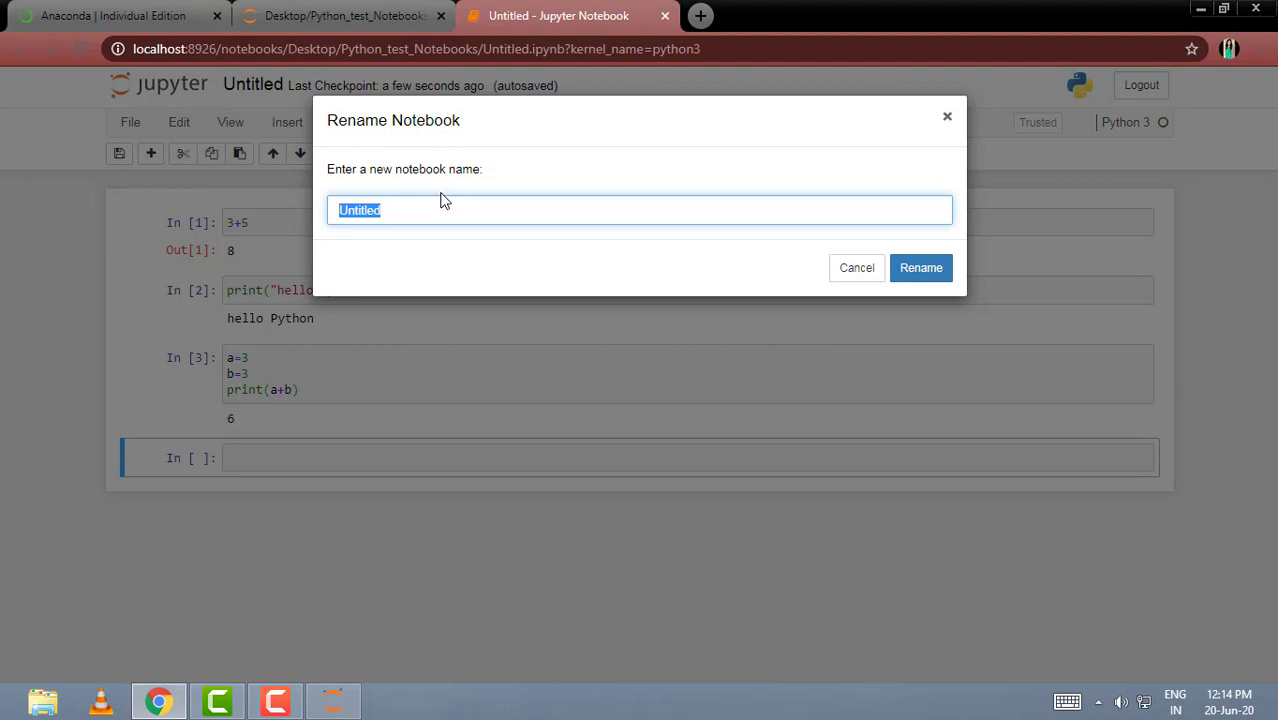
key("BackSpace")
type("test1")
left_click(920, 268)
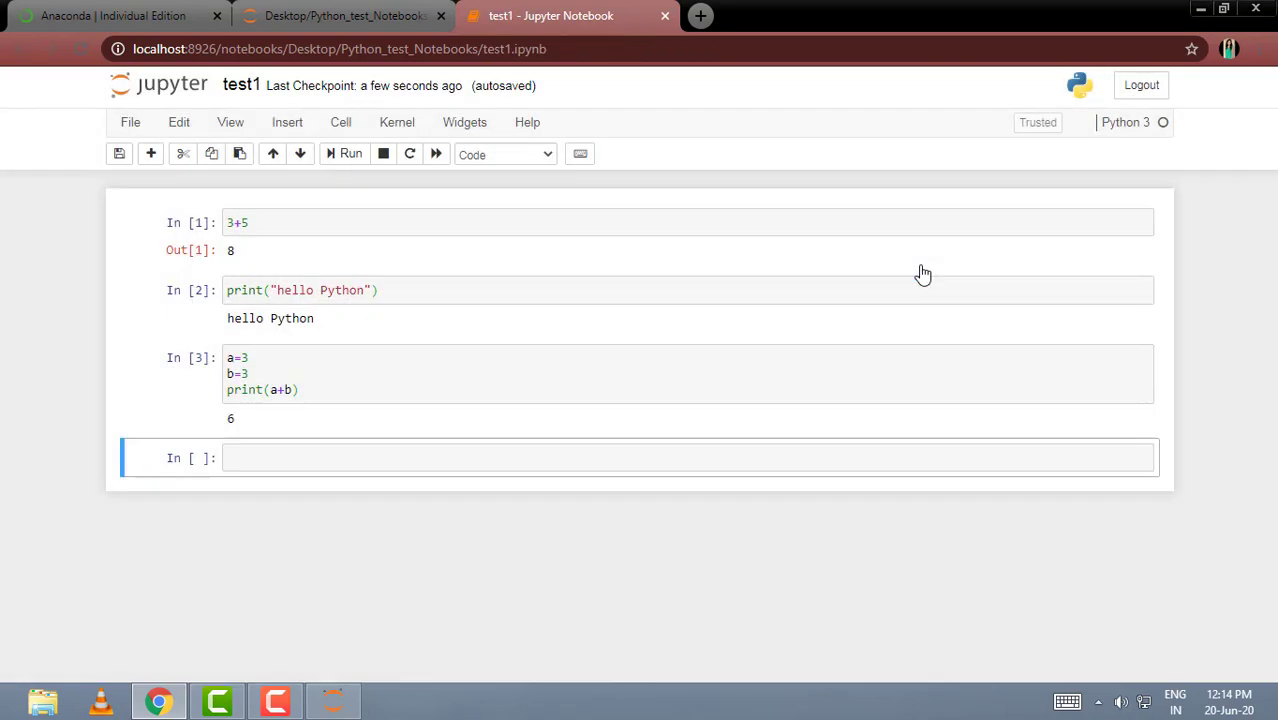
Minimize the browser and the Jupyter console window, and open the Python_test_Notebooks folder from the Windows desktop.
left_click(1200, 9)
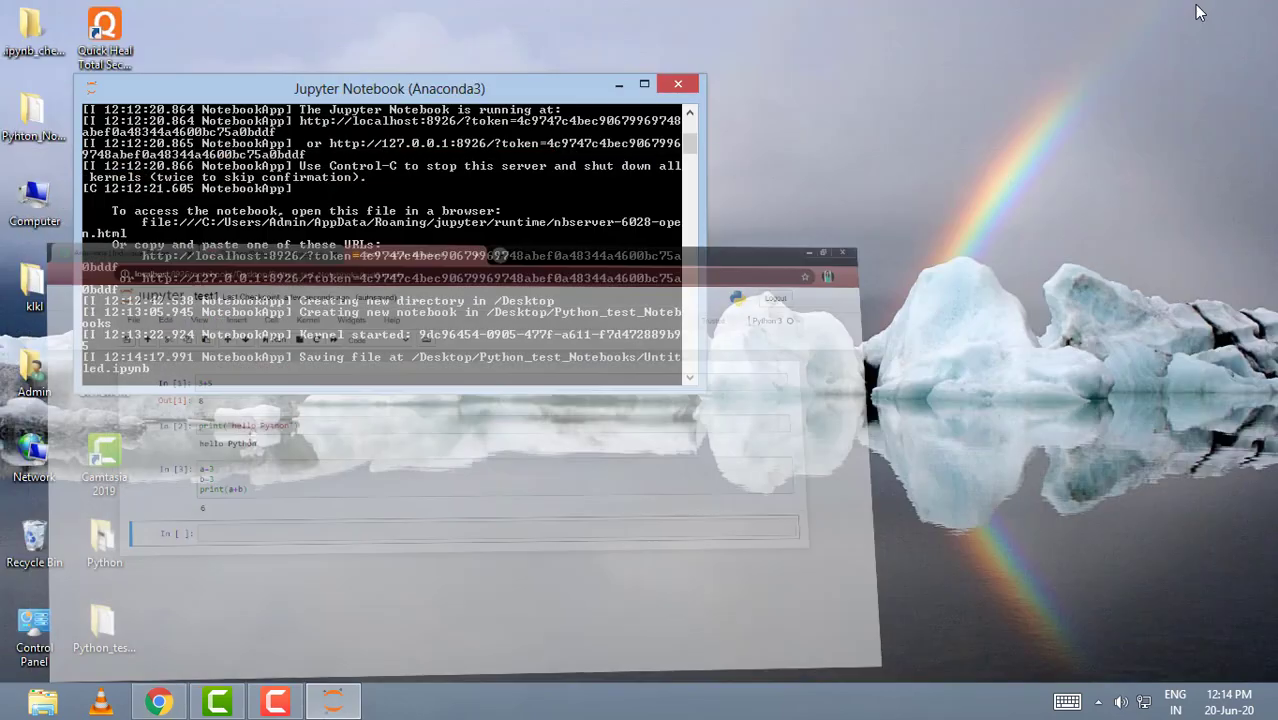
left_click(619, 85)
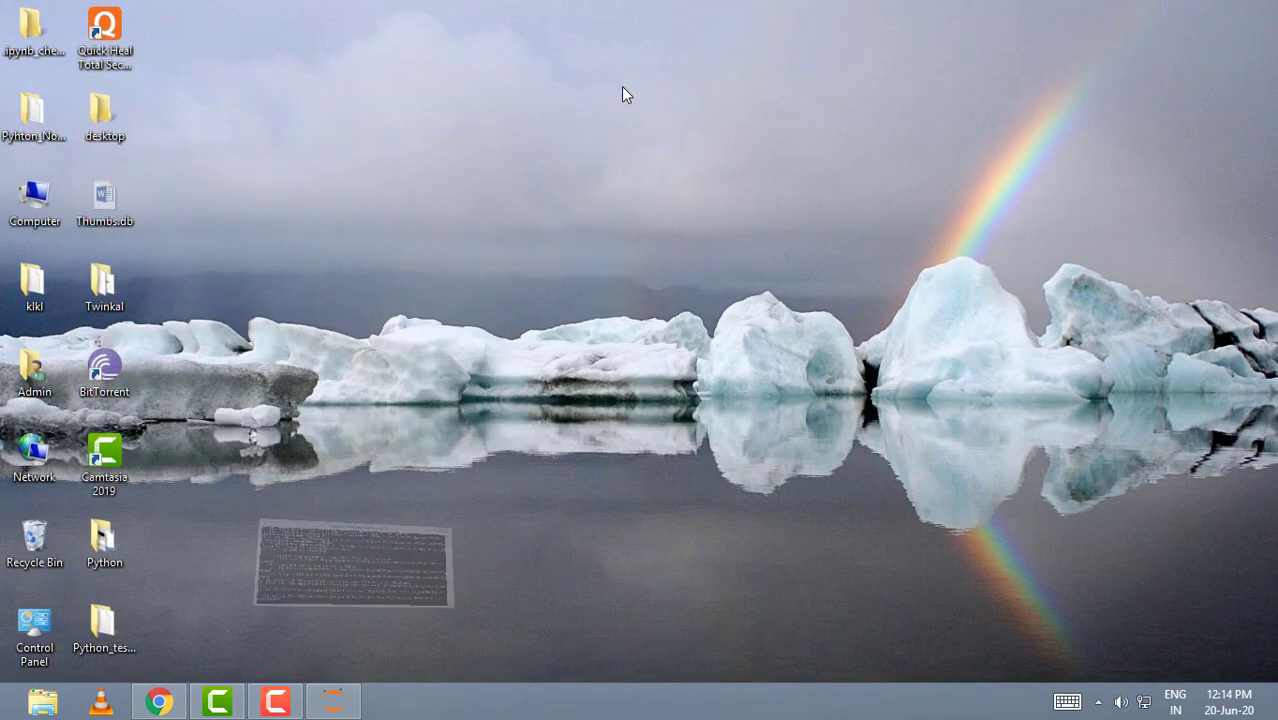
left_click(48, 140)
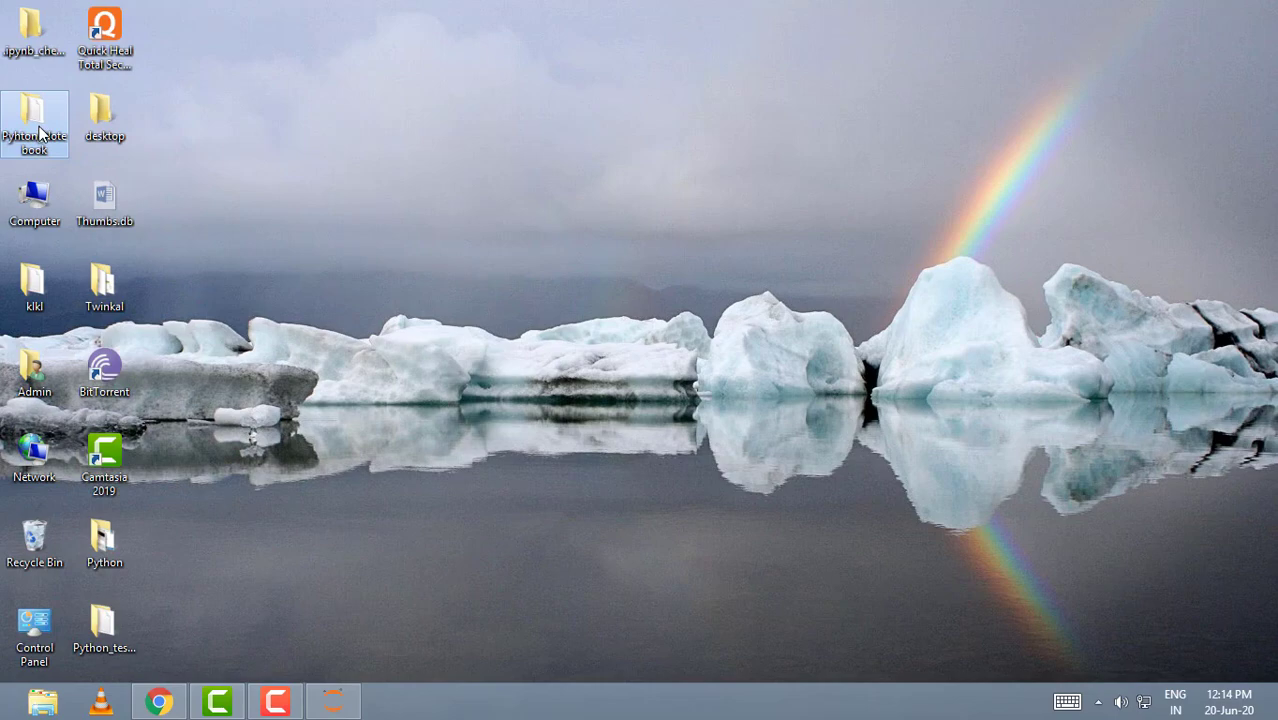
left_click(125, 621)
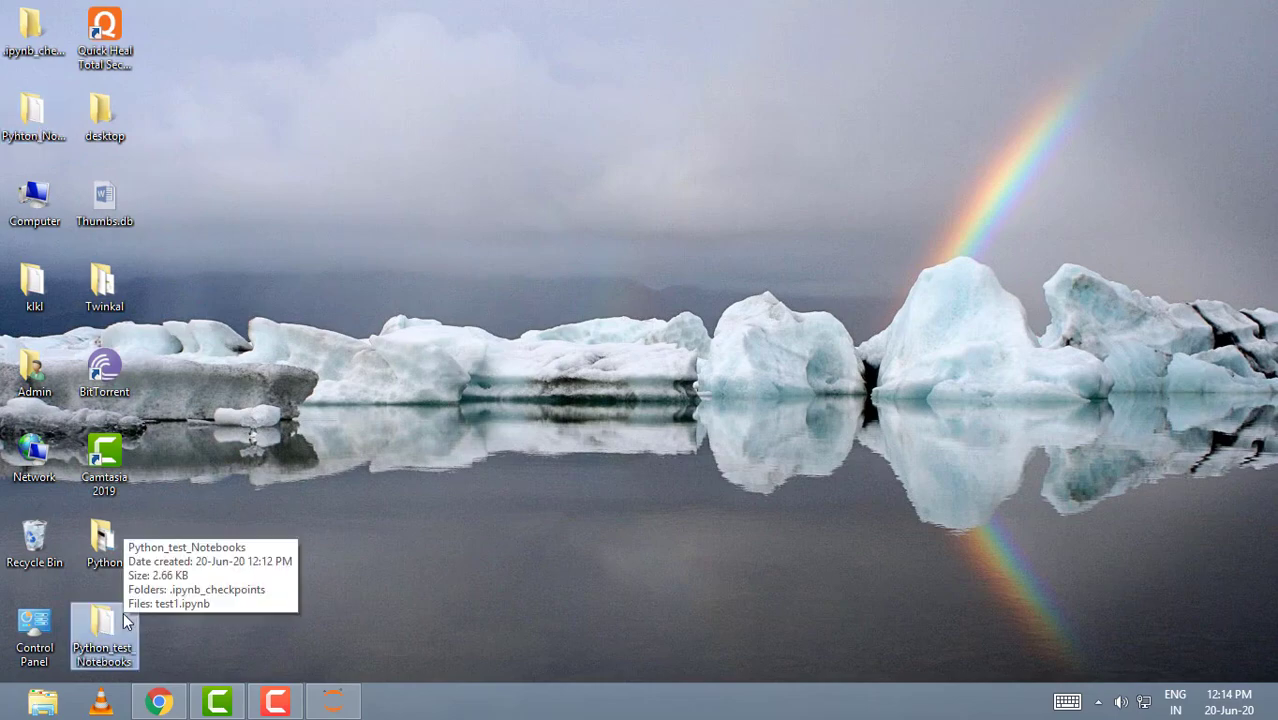
double_click(125, 621)
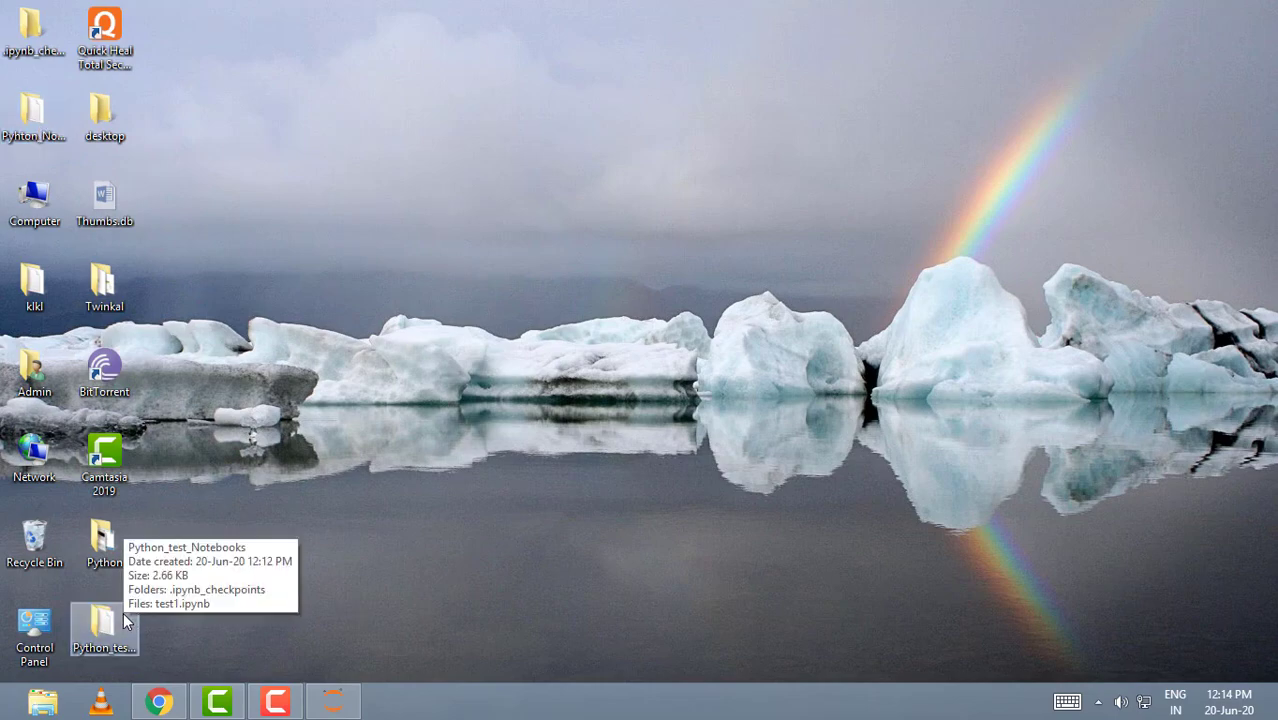